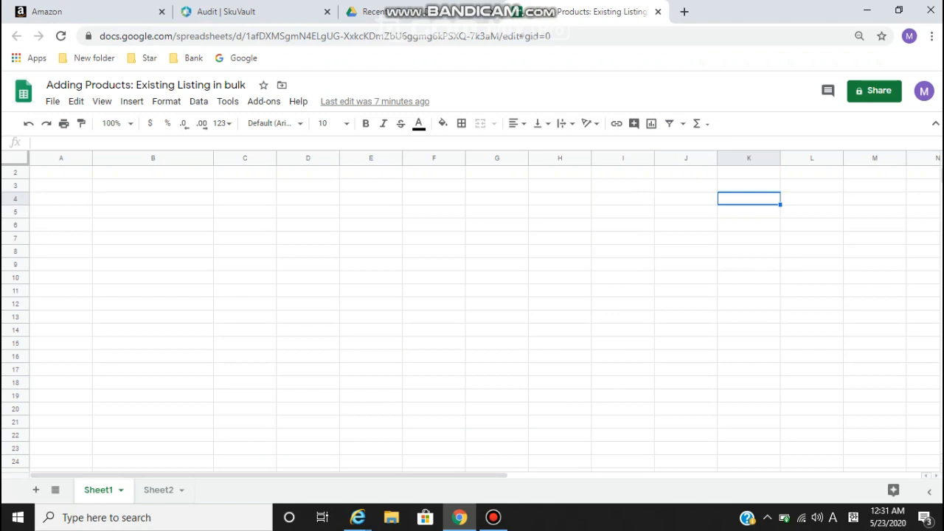
Go through the column headers in row 1 of Sheet1, from sku across to product-id-type and back.
key("Left")
key("Left")
key("Left")
key("Left")
key("Left")
key("Left")
key("Left")
key("Left")
key("Left")
key("Left")
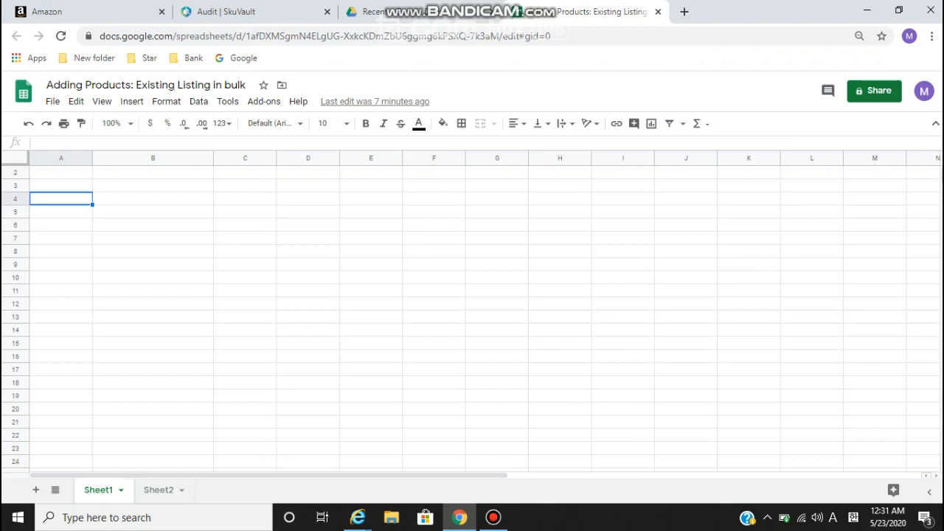
key("Up")
key("Up")
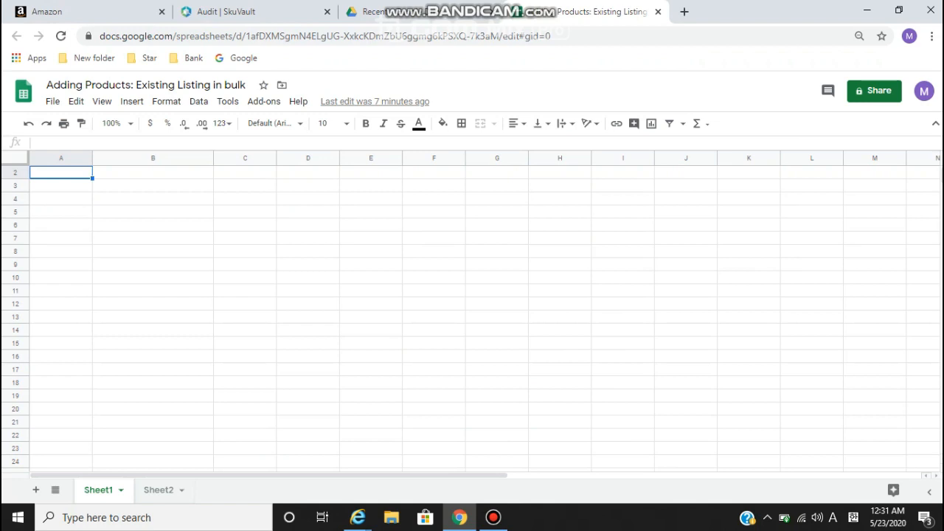
key("Up")
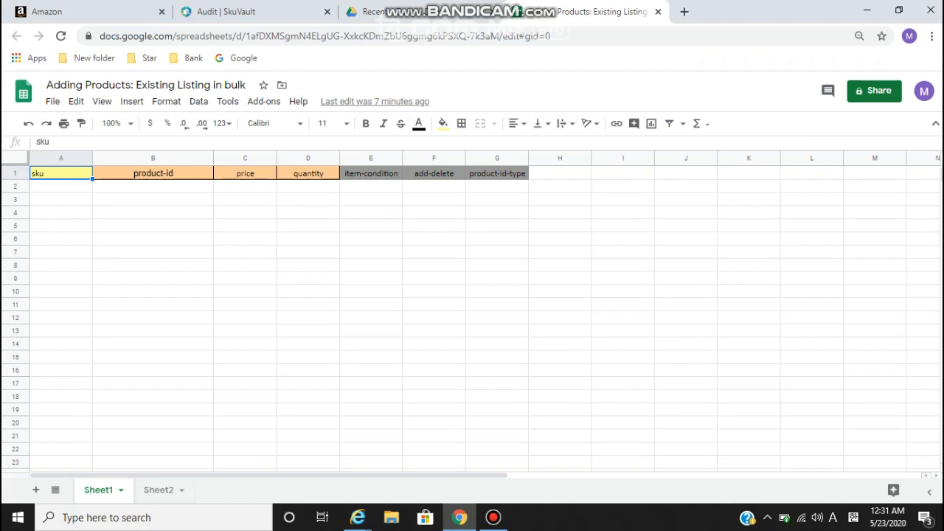
key("Right")
key("Right")
key("Right")
key("Right")
key("Right")
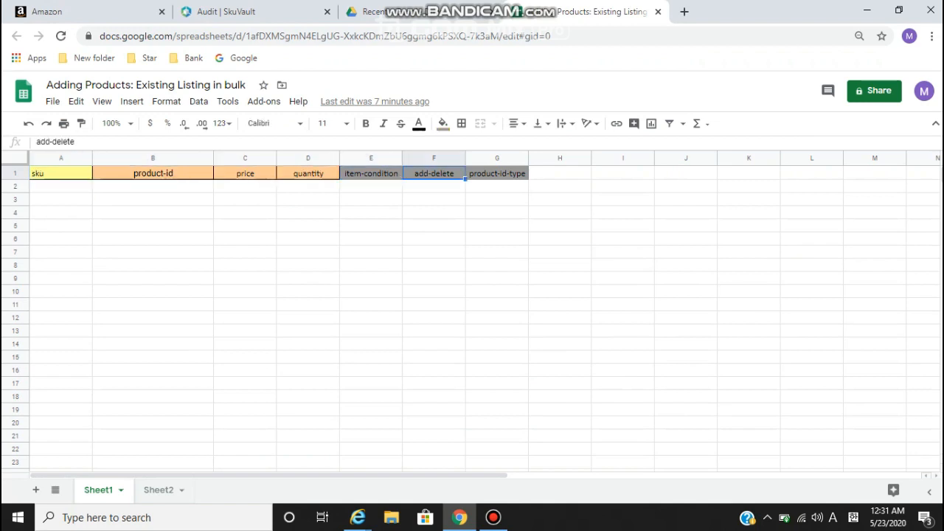
key("Right")
key("Left")
key("Left")
key("Left")
key("Left")
key("Left")
key("Left")
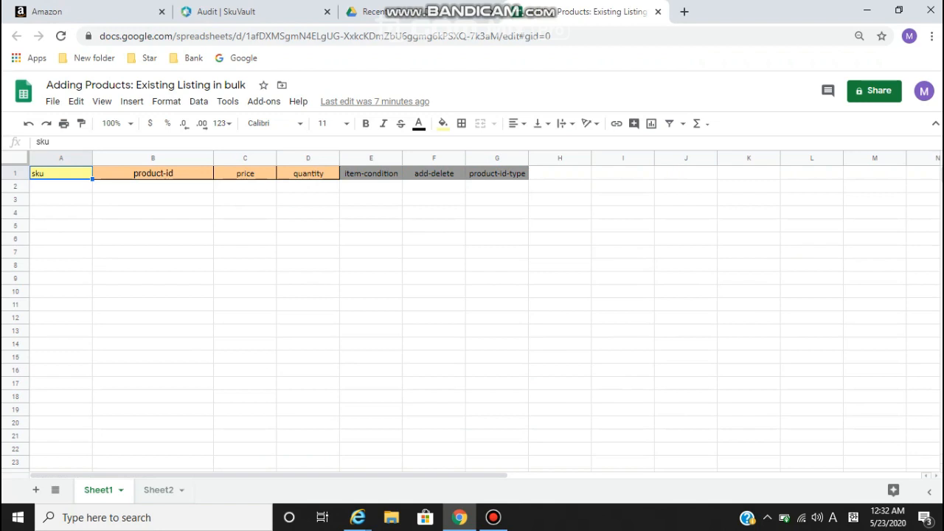
Copy the SKU 444BR-70_4T from the SkuVault inventory audit into cell A2 of the spreadsheet, and select the product-id cell beside it.
left_click(61, 186)
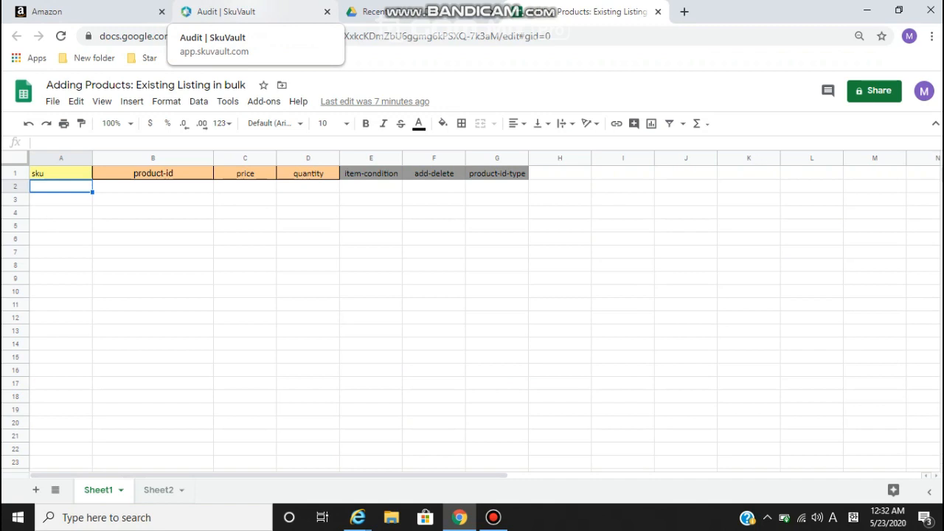
left_click(224, 12)
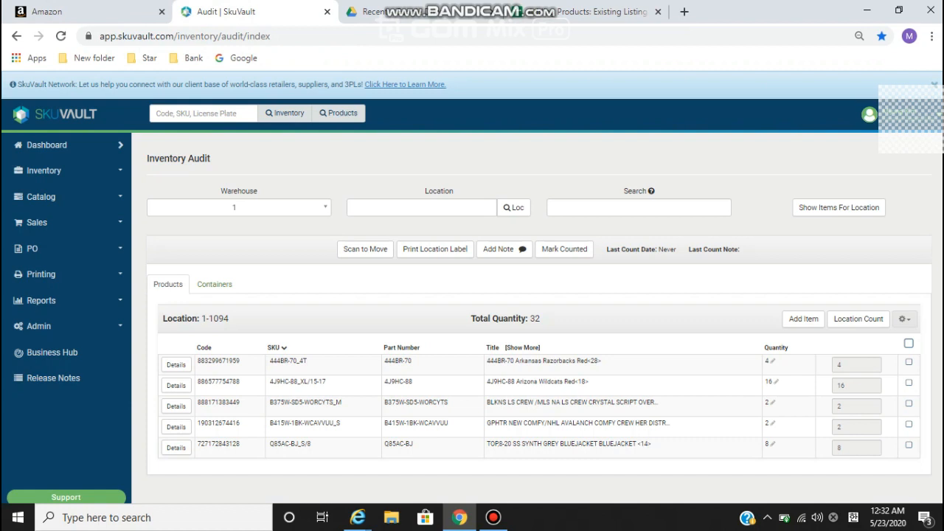
left_click_drag(241, 361, 196, 361)
left_click_drag(307, 361, 268, 362)
key("ctrl+c")
key("ctrl+Tab")
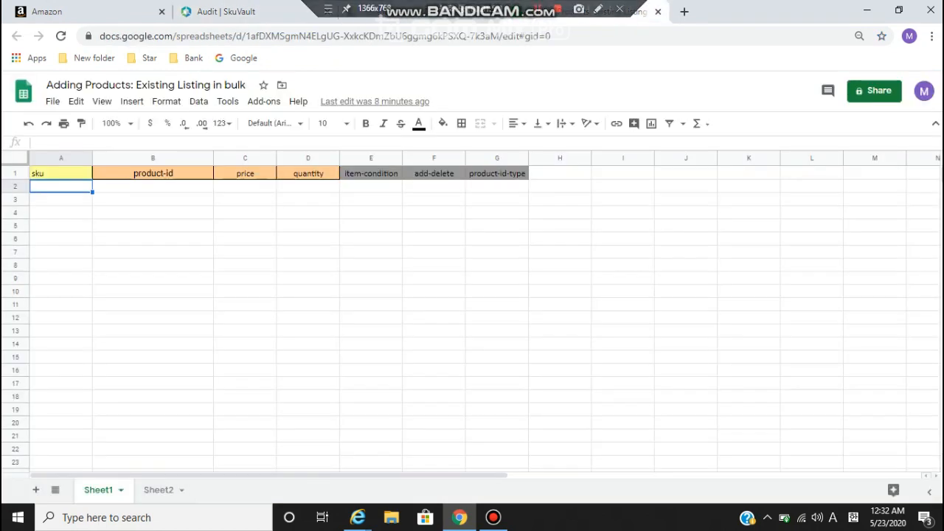
key("ctrl+v")
left_click(153, 225)
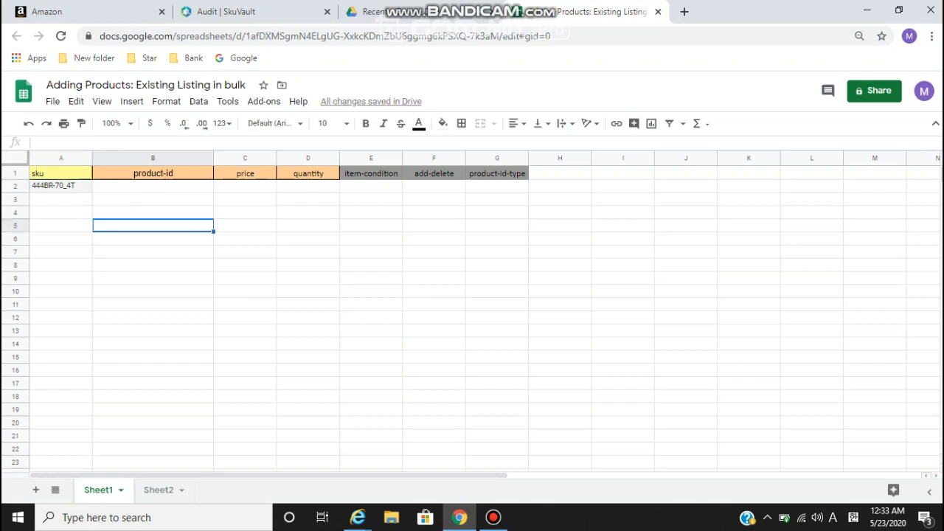
left_click(153, 186)
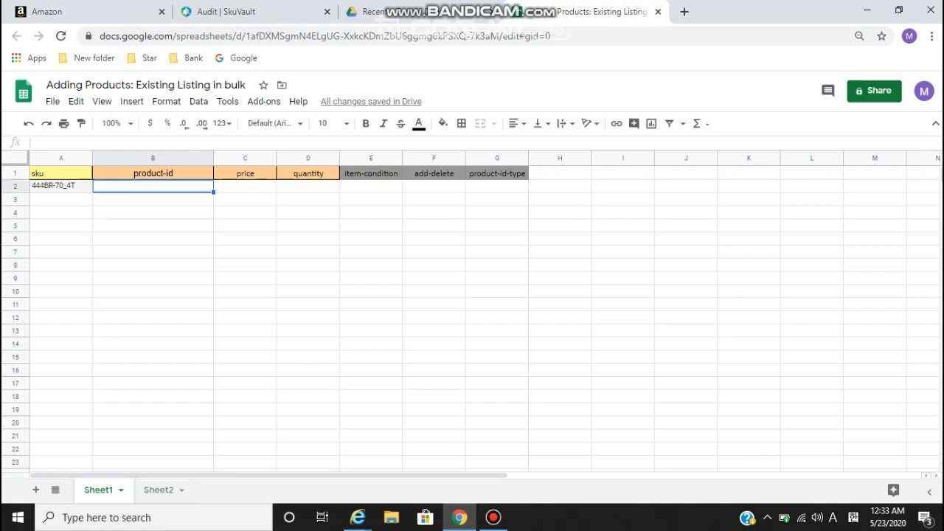
type("UPC")
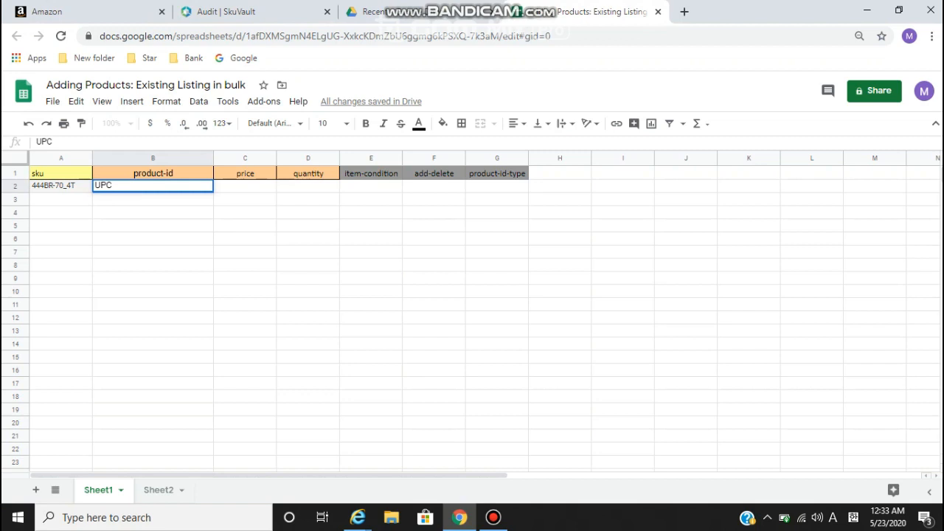
key("BackSpace")
key("BackSpace")
key("BackSpace")
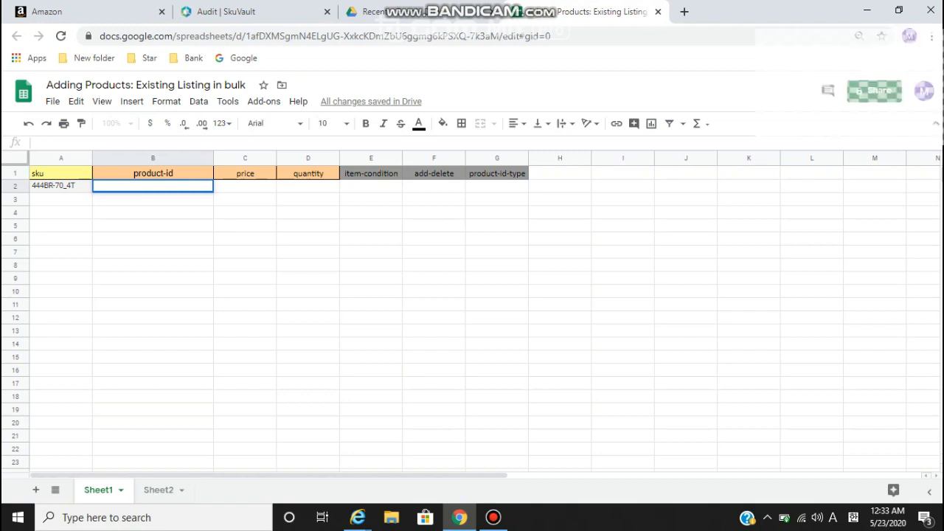
left_click(226, 12)
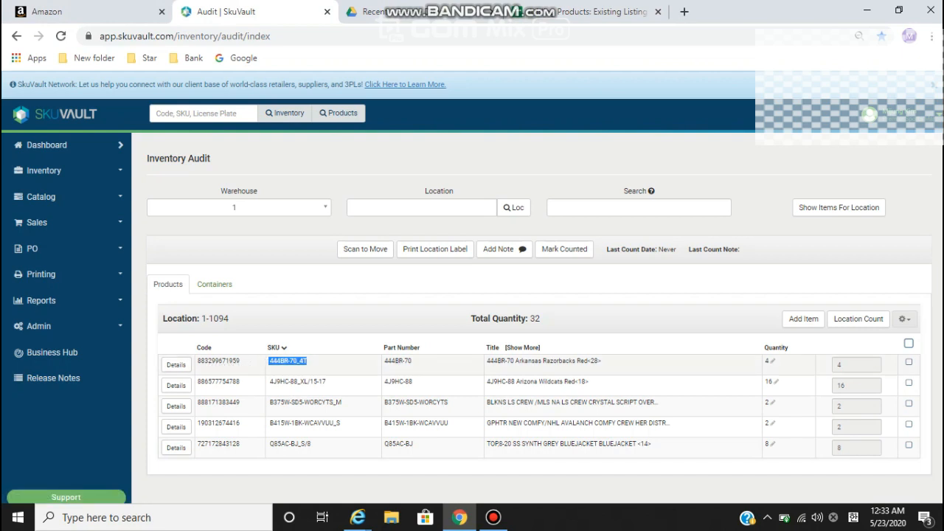
left_click_drag(196, 361, 241, 361)
key("ctrl+c")
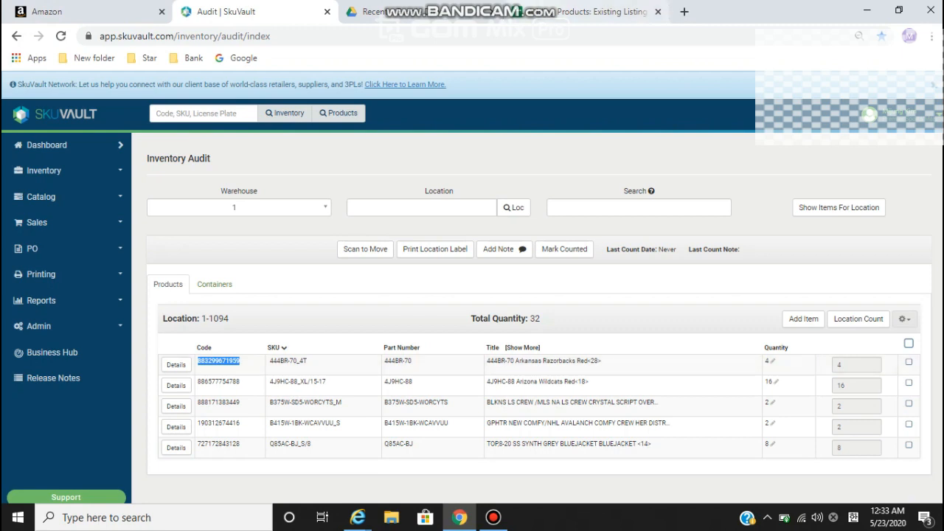
left_click(602, 11)
key("ctrl+v")
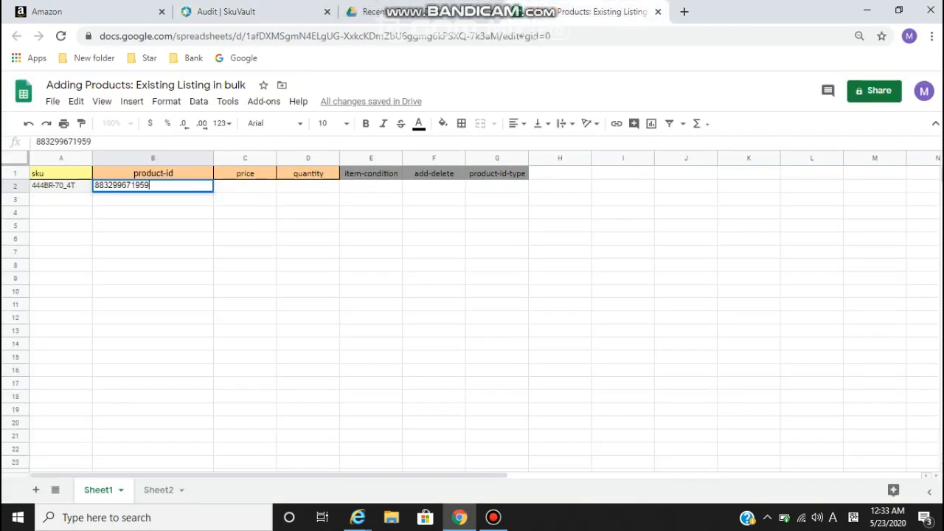
key("Tab")
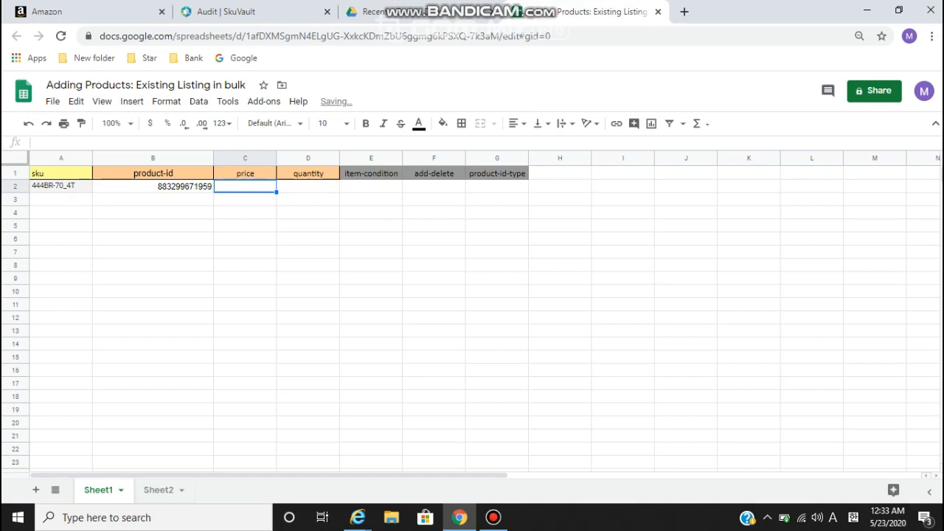
Enter a price of 12 and a quantity of 0 for the product in row 2.
type("12")
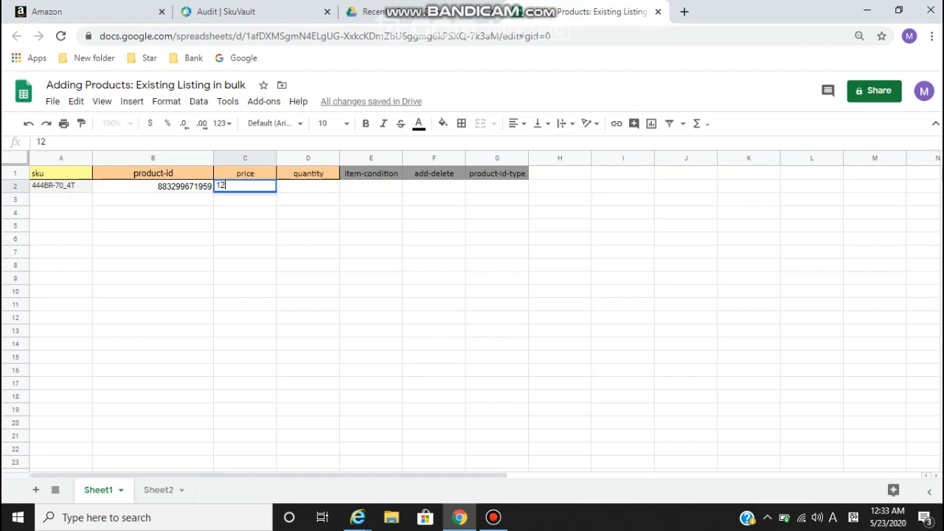
key("Tab")
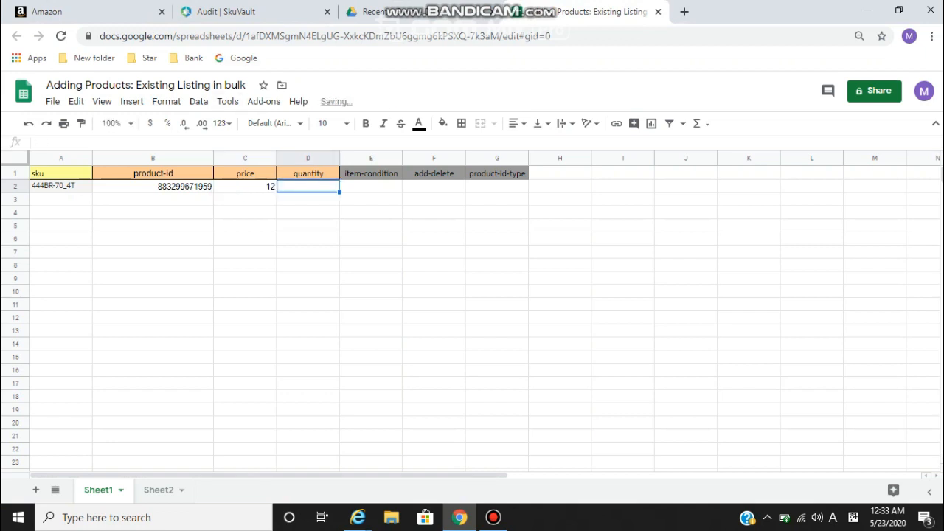
key("ctrl+2")
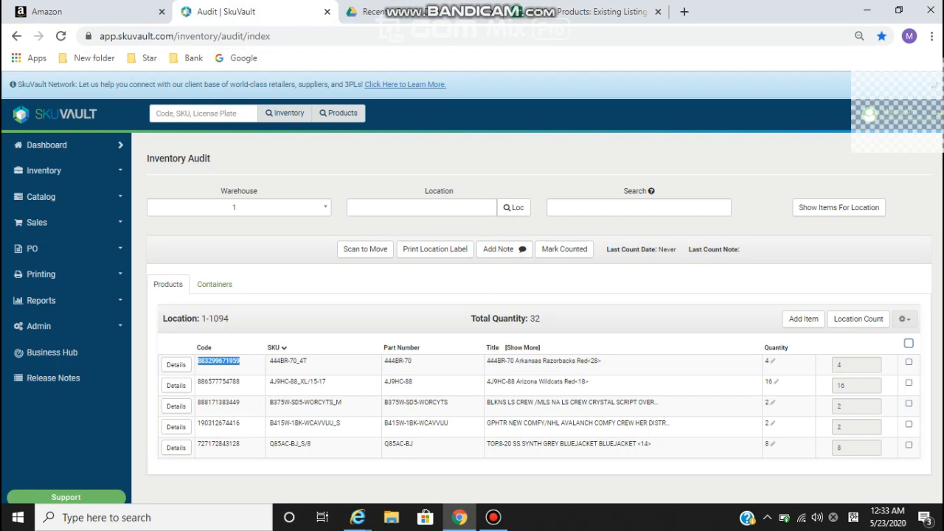
key("ctrl+3")
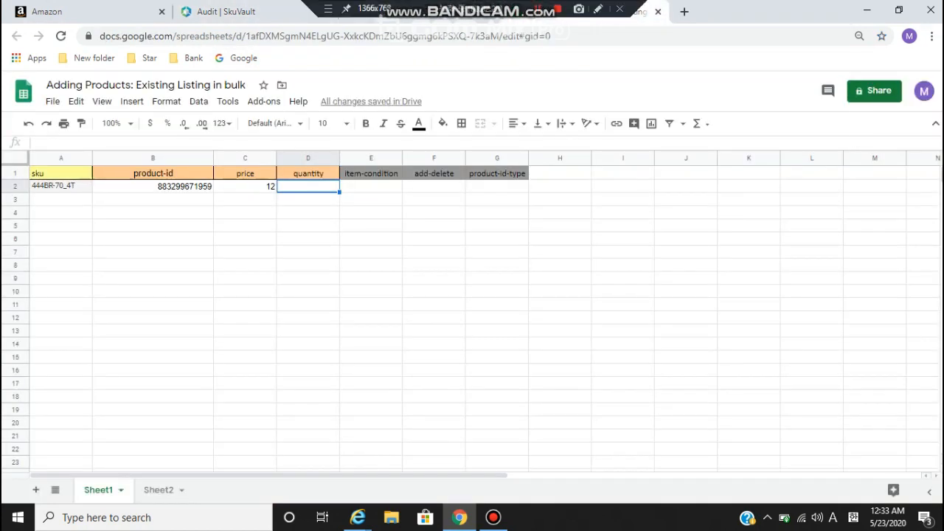
type("0")
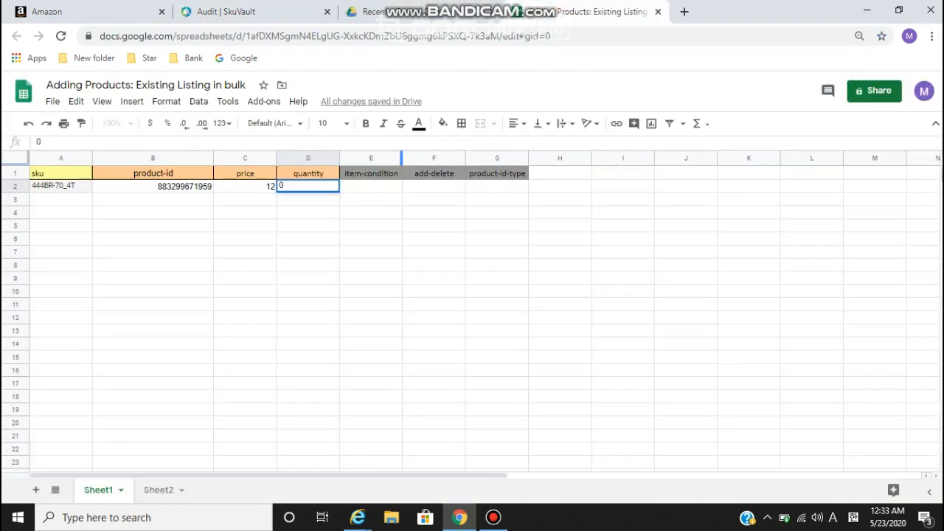
key("Tab")
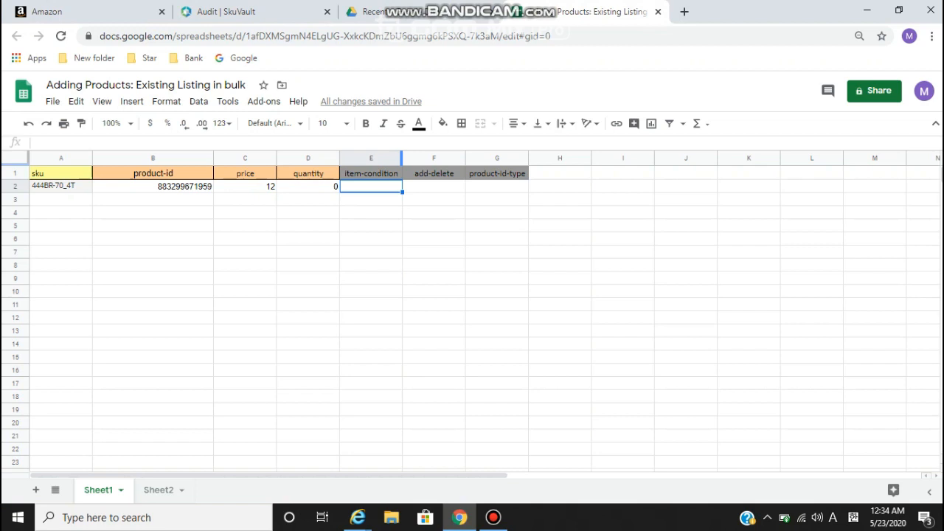
key("Left")
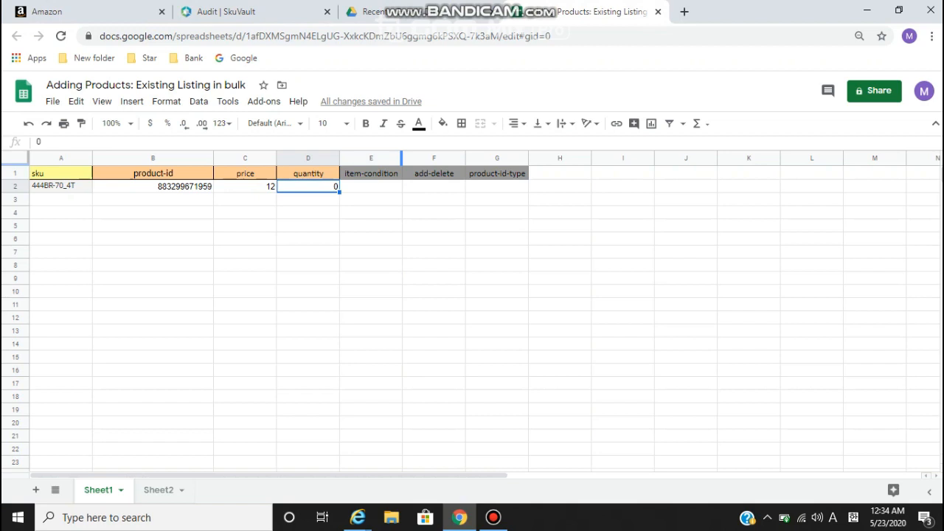
key("Down")
key("Up")
Select the item-condition cell in row 2, and examine the list of Amazon item condition numbers on Sheet2.
left_click(371, 185)
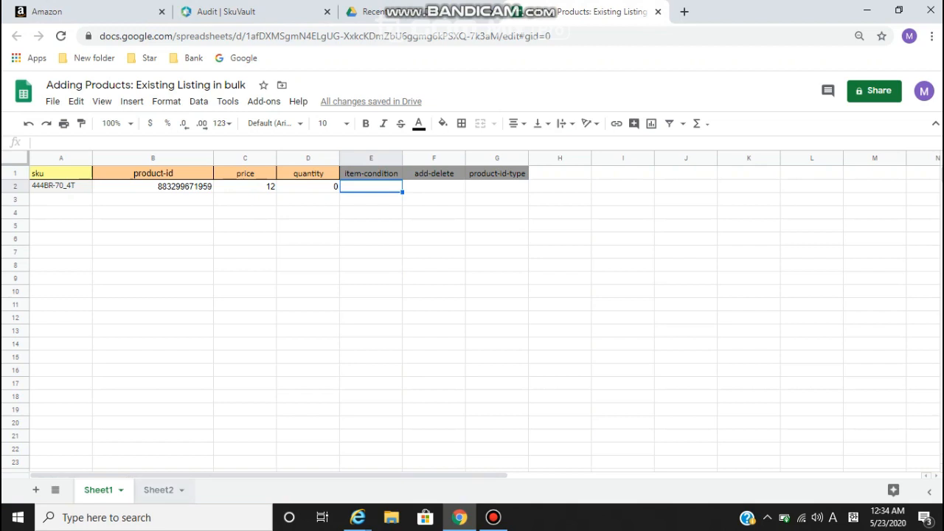
left_click(159, 489)
left_click(186, 338)
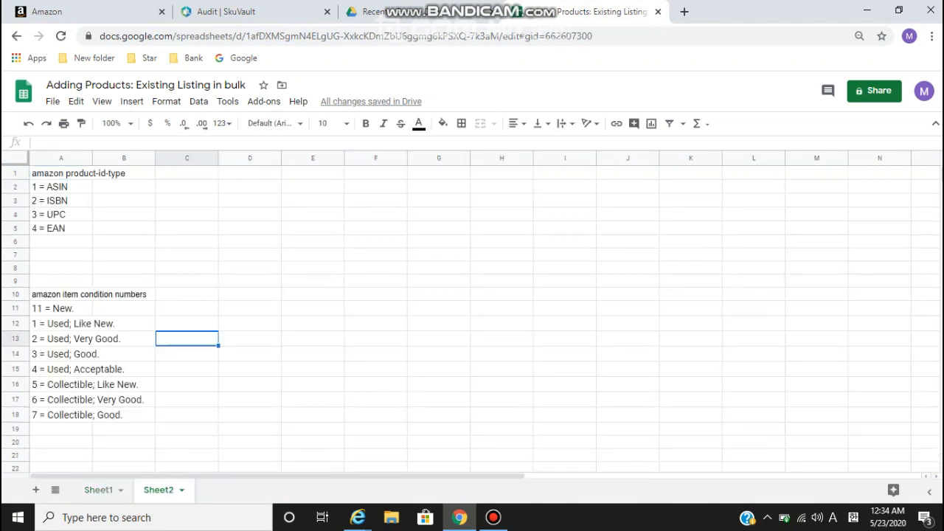
key("Left")
key("Left")
key("Up")
key("Up")
key("Up")
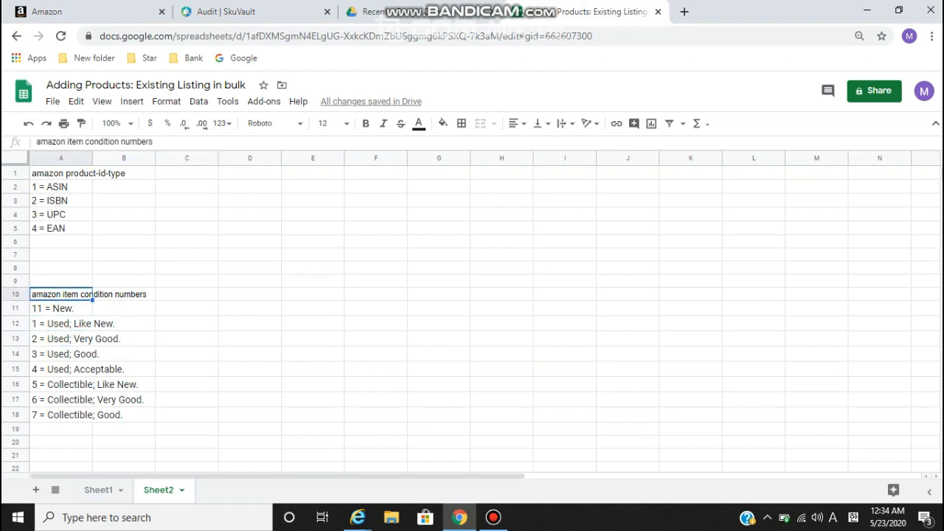
key("Down")
key("Down")
key("Down")
key("Down")
key("Down")
key("Down")
key("Down")
key("Down")
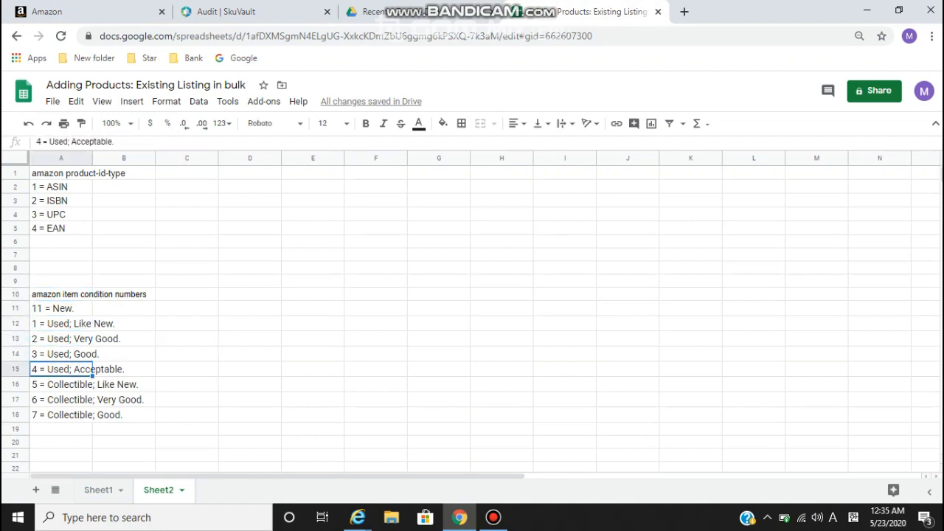
key("Up")
key("Up")
key("Up")
key("Up")
key("Up")
key("Up")
key("Up")
key("Up")
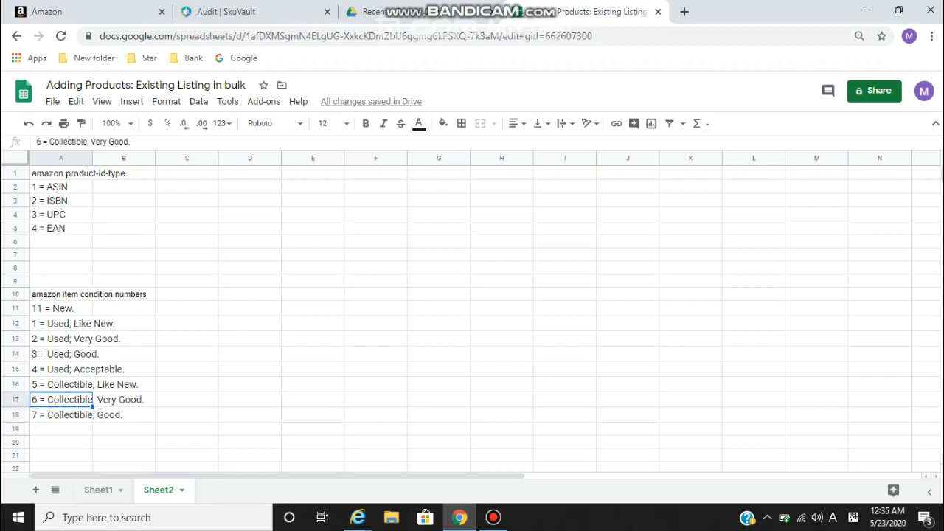
Return to Sheet1 and set the item-condition of the product in row 2 to 11.
key("ctrl+shift+Page_Up")
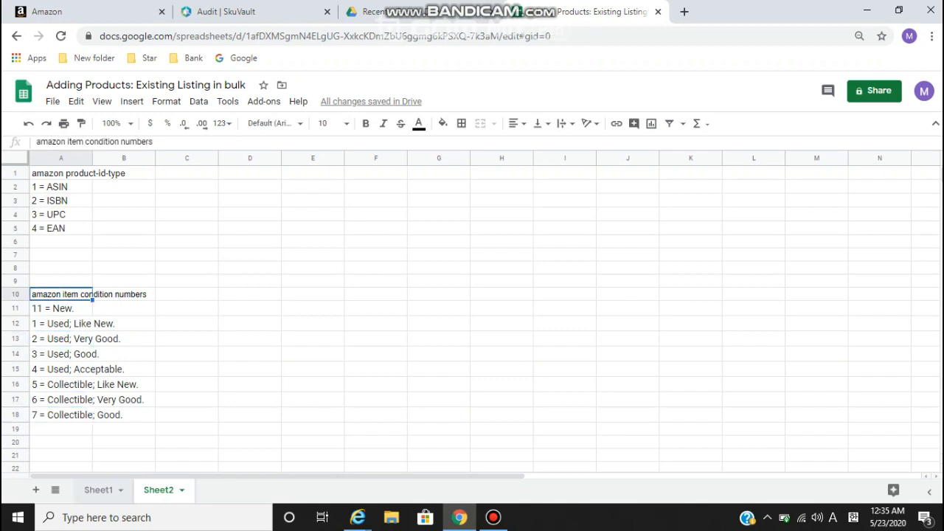
type("11")
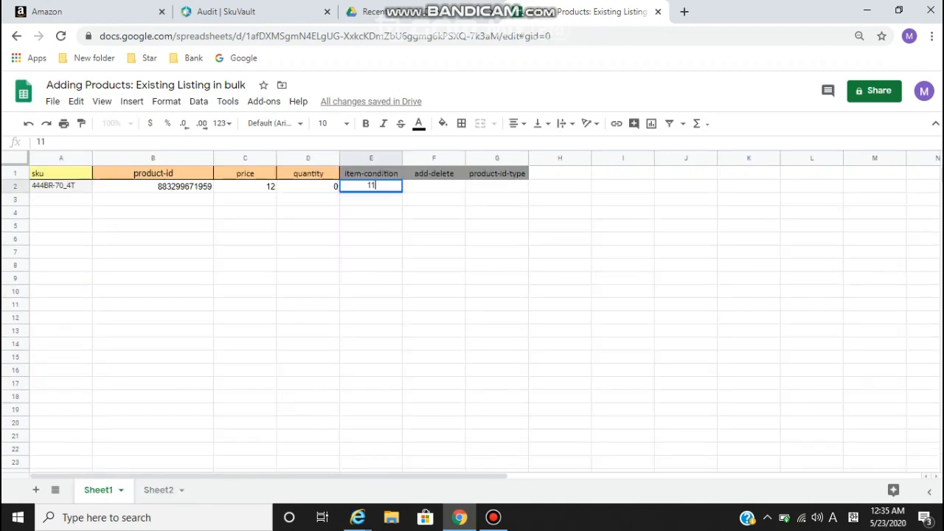
key("Tab")
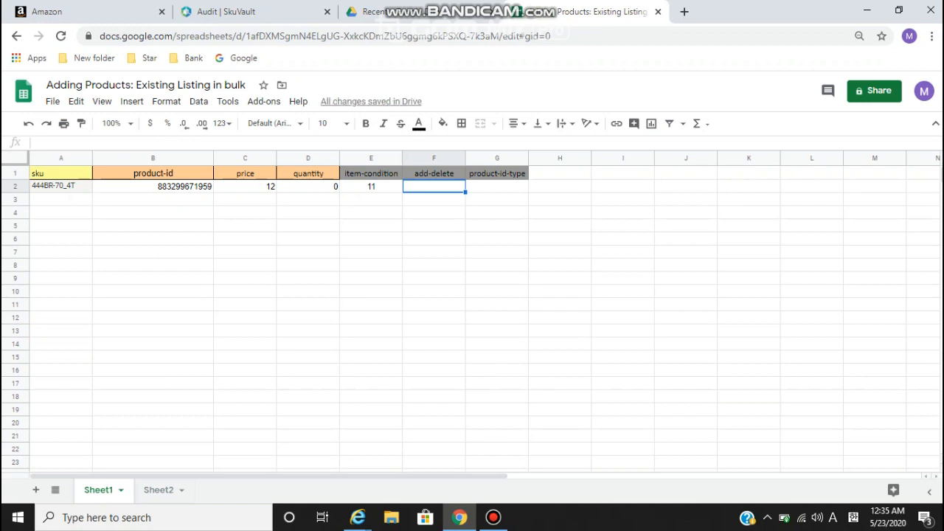
Set the add-delete value in row 2 to a lowercase "a", and select the product-id-type cell of that row.
type("A")
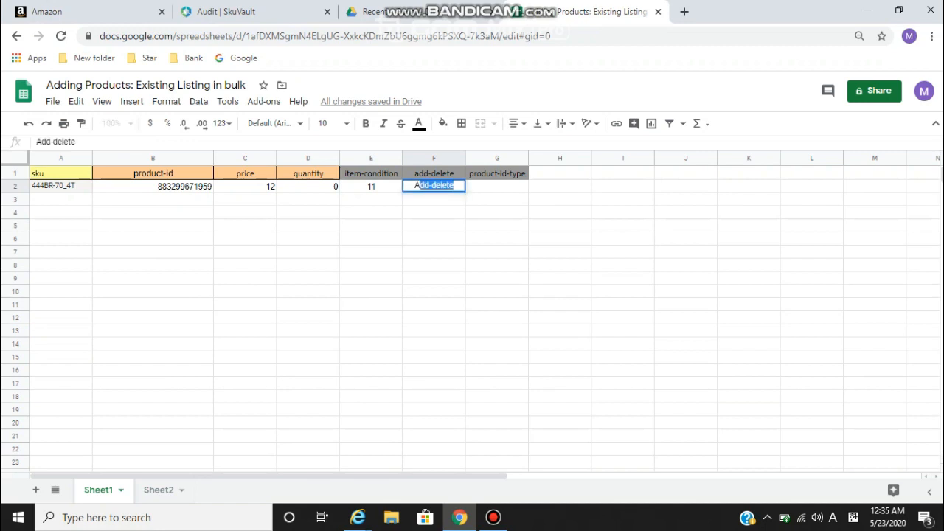
type("=")
key("BackSpace")
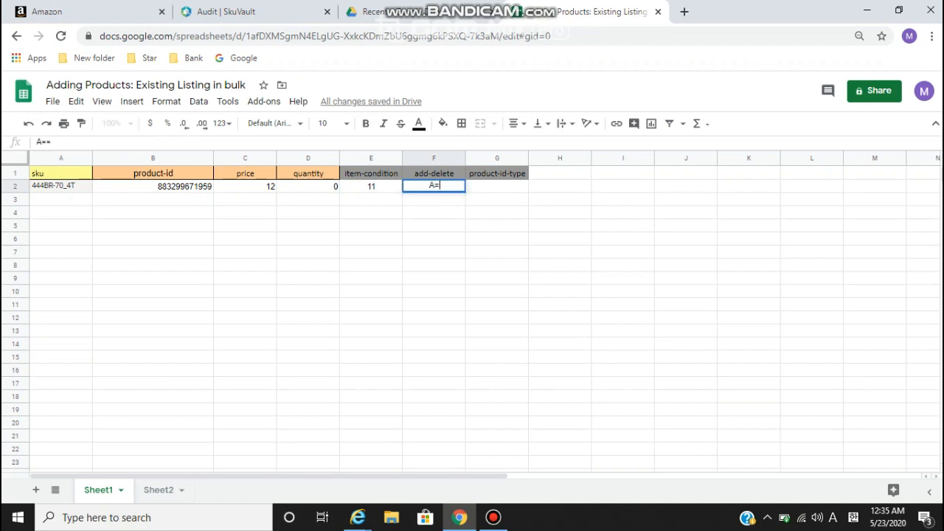
key("BackSpace")
type("a")
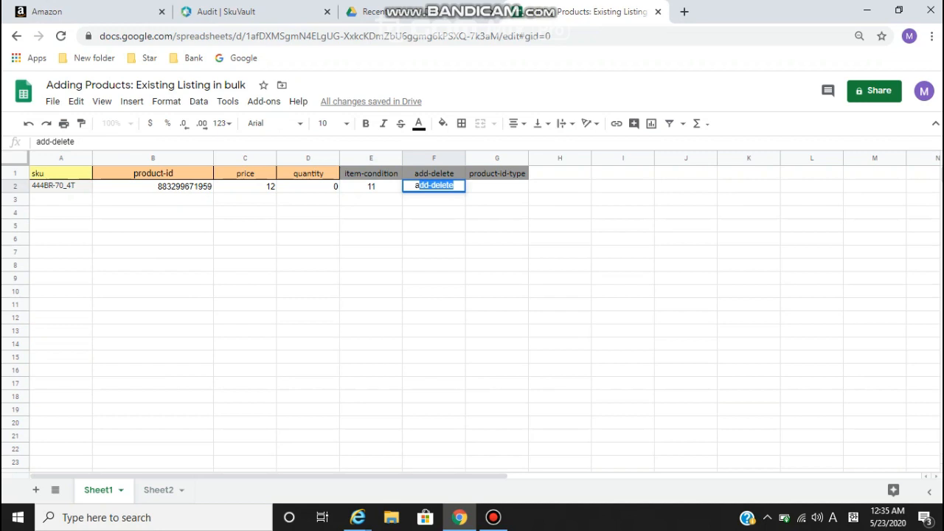
key("Delete")
key("Return")
left_click(496, 186)
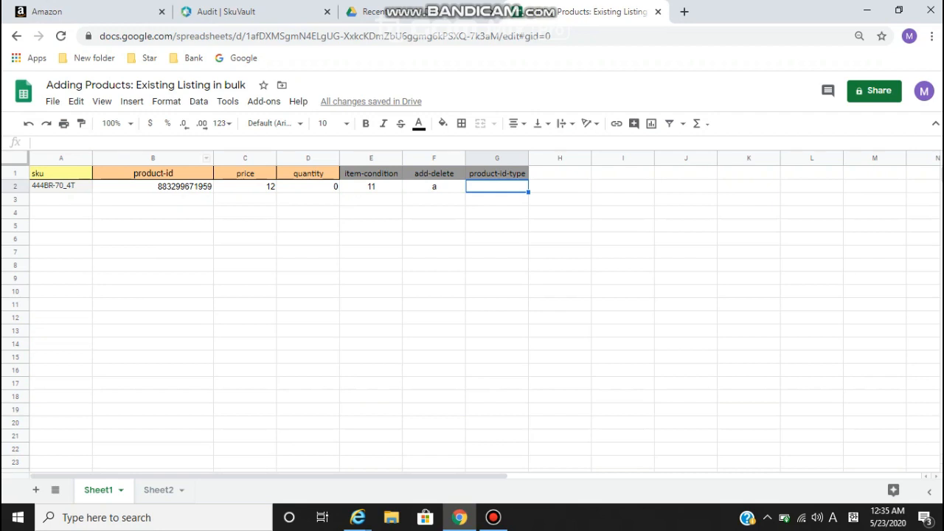
Enter the note "upc" in the product-id cell of row 3.
left_click(152, 198)
type("upc")
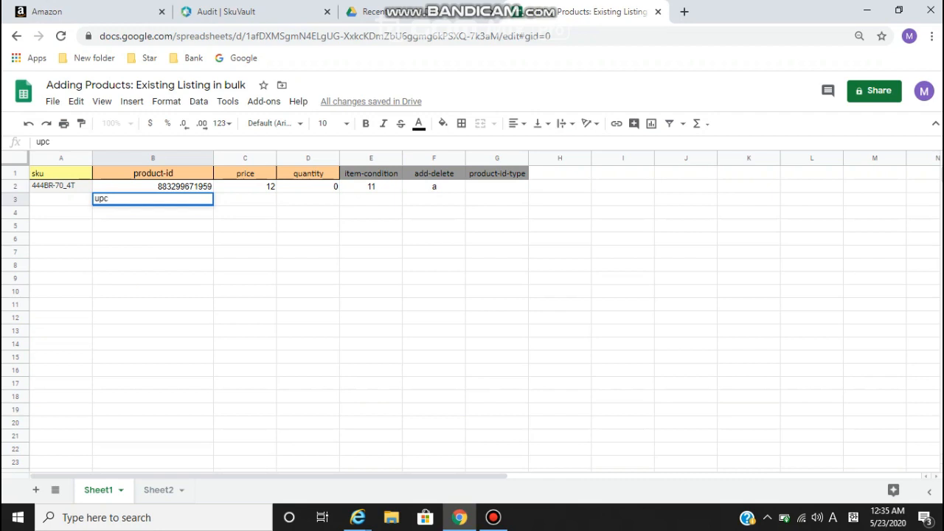
Examine the list of Amazon product-id-type codes on Sheet2.
left_click(158, 489)
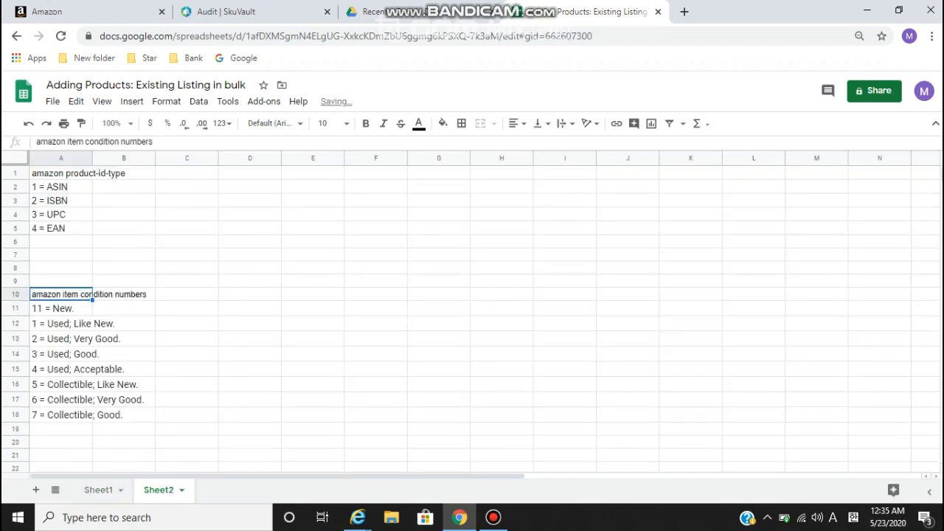
left_click(187, 267)
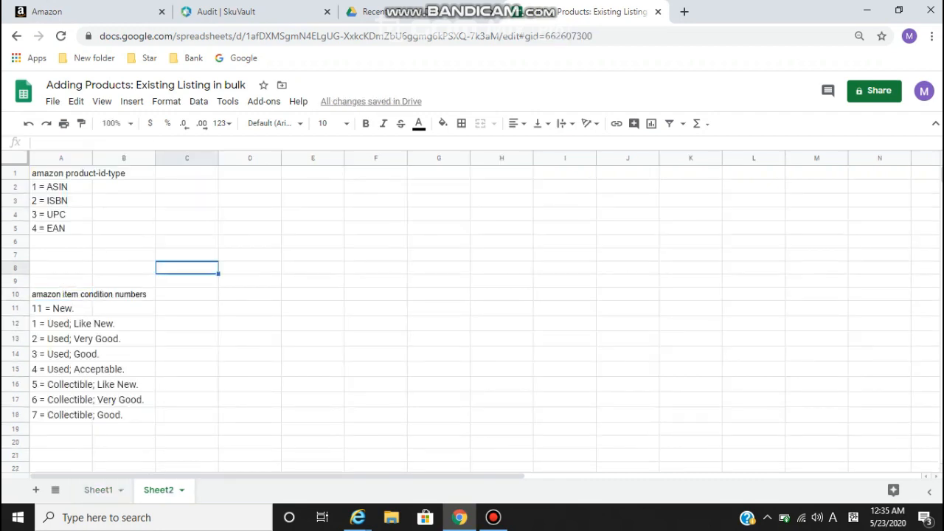
left_click(60, 186)
left_click(60, 200)
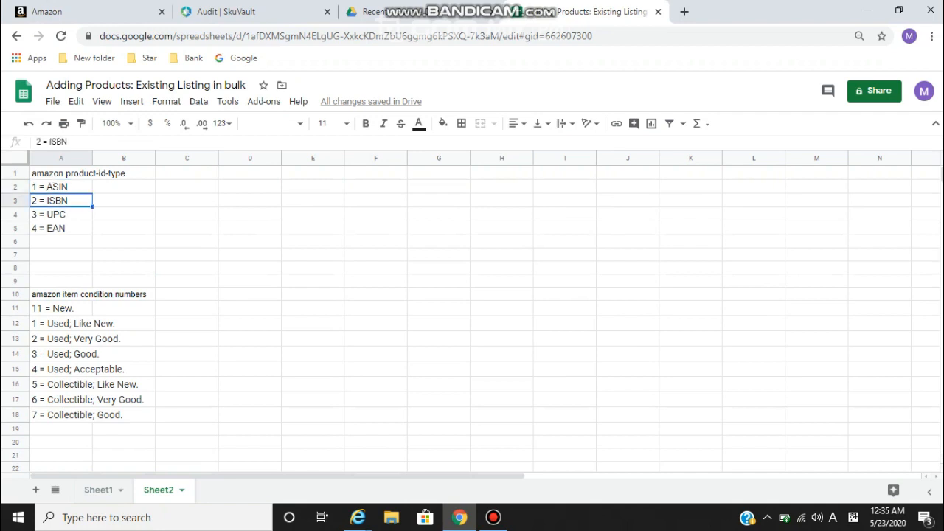
left_click(60, 213)
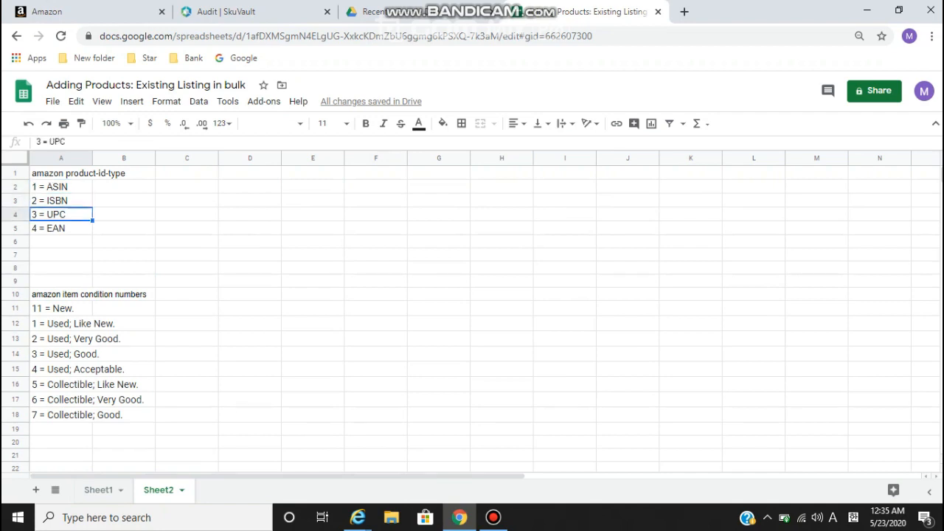
left_click(60, 228)
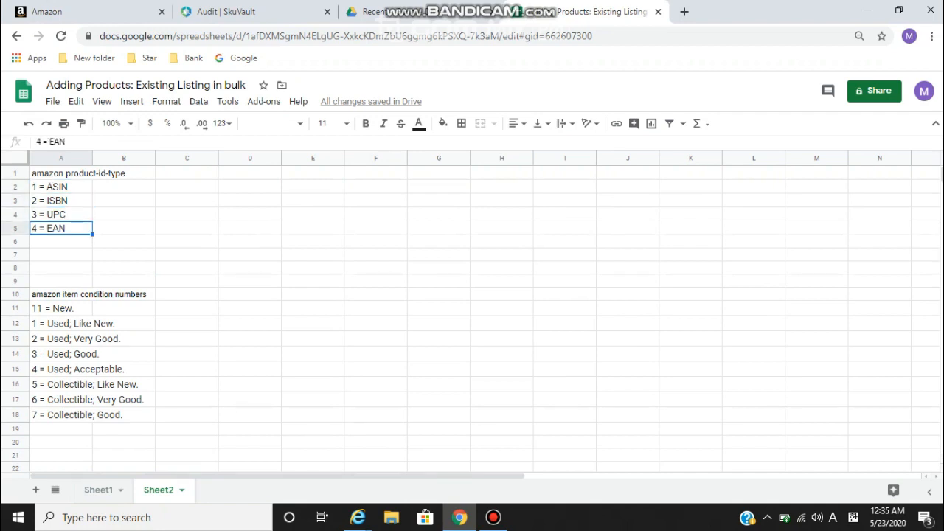
left_click(61, 200)
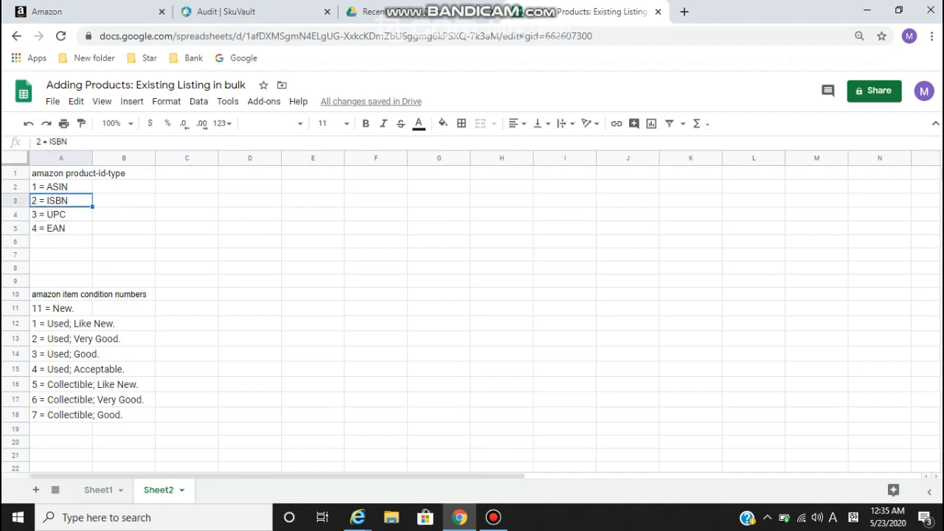
Return to Sheet1 and set the product-id-type of the product in row 2 to 3.
left_click(98, 490)
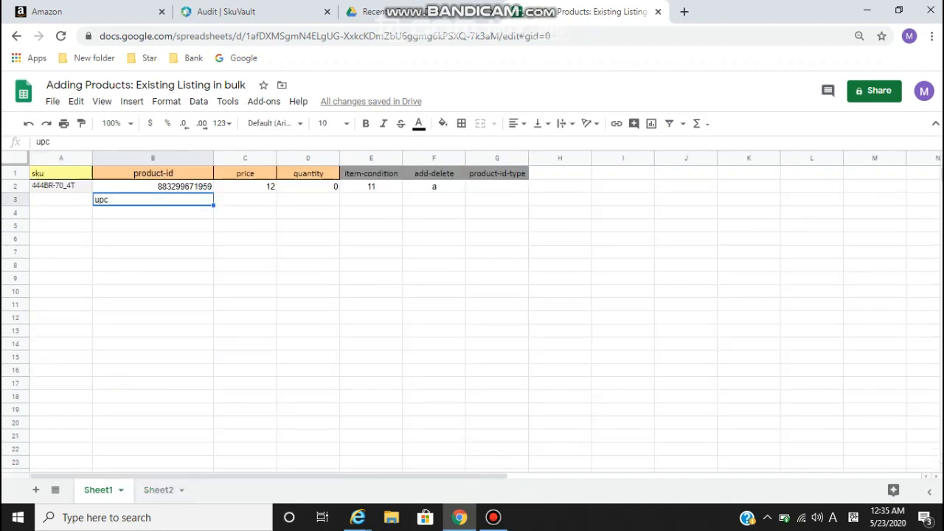
left_click(496, 186)
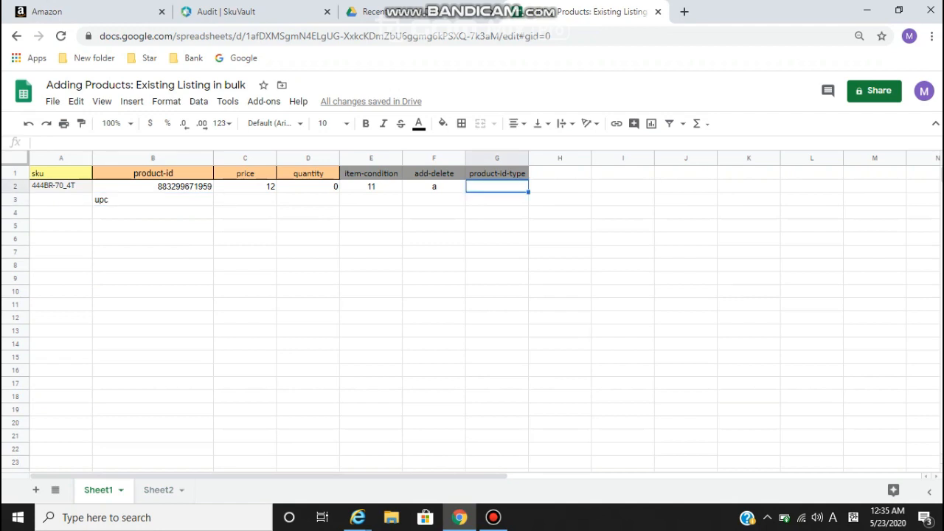
type("3")
key("Return")
Delete the "upc" note from the product-id cell of row 3.
key("Left")
key("Left")
key("Left")
key("Left")
key("Left")
key("Left")
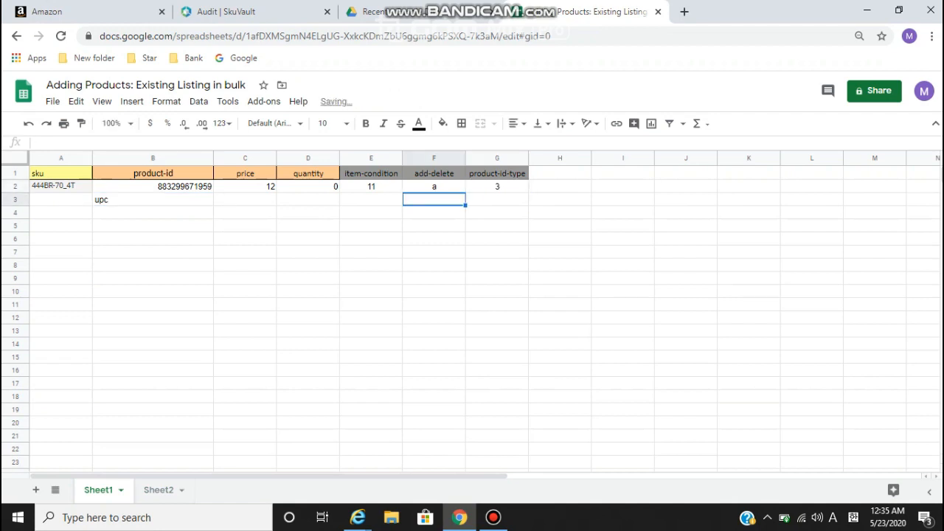
left_click(153, 199)
key("Delete")
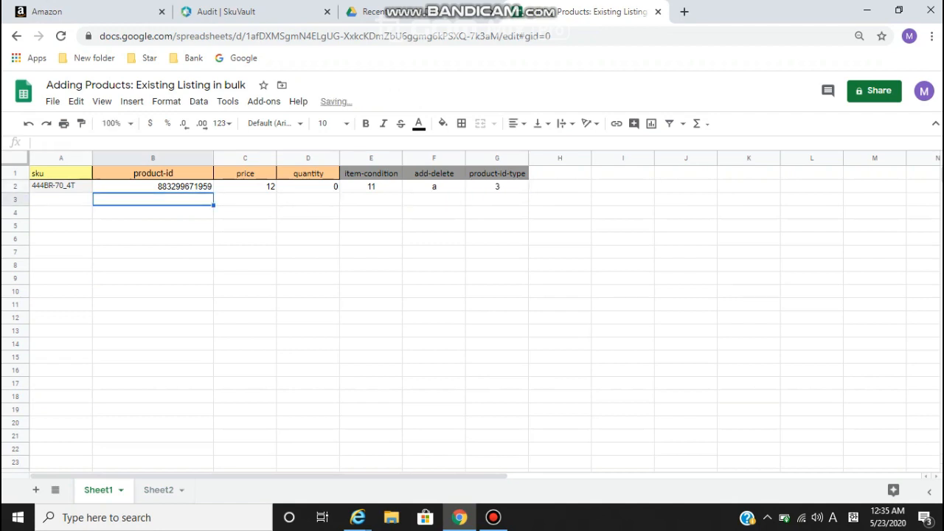
left_click(153, 212)
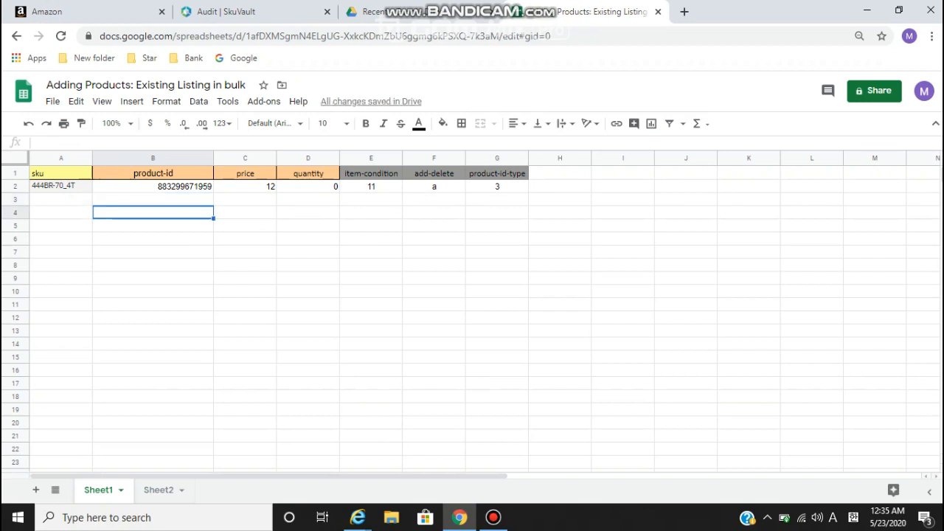
left_click(61, 212)
left_click(61, 199)
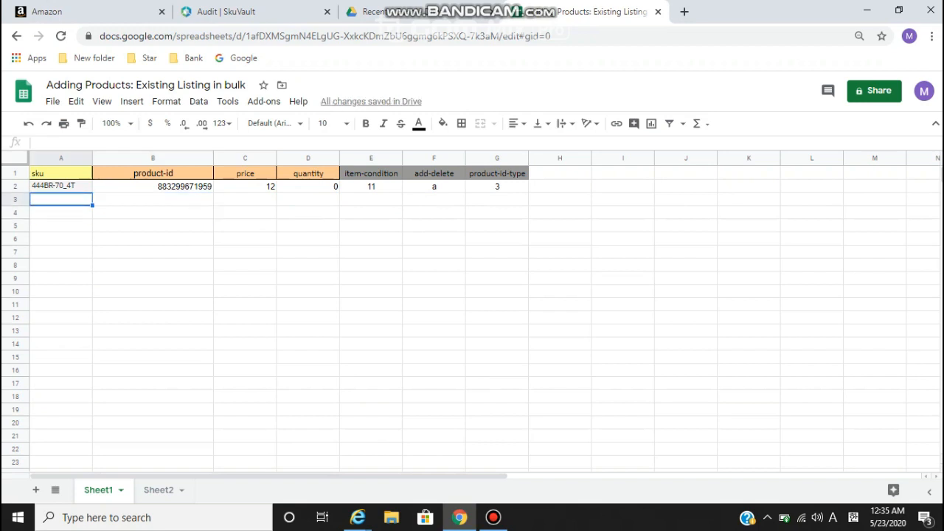
key("Down")
key("Down")
key("Down")
key("Down")
key("Down")
key("Down")
key("Down")
key("Down")
key("Down")
key("Down")
key("Down")
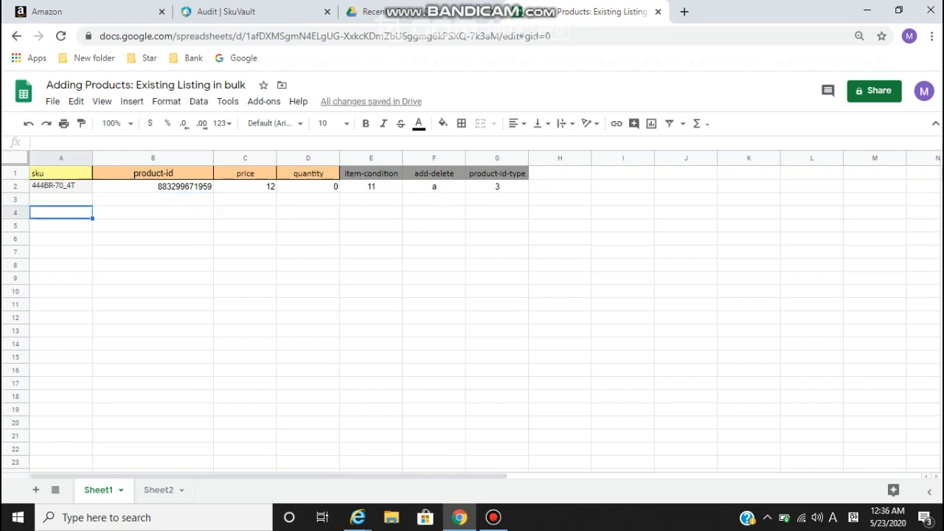
key("Up")
key("Up")
key("Up")
key("Up")
key("Up")
key("Up")
key("Up")
key("Up")
key("Up")
key("Up")
key("Up")
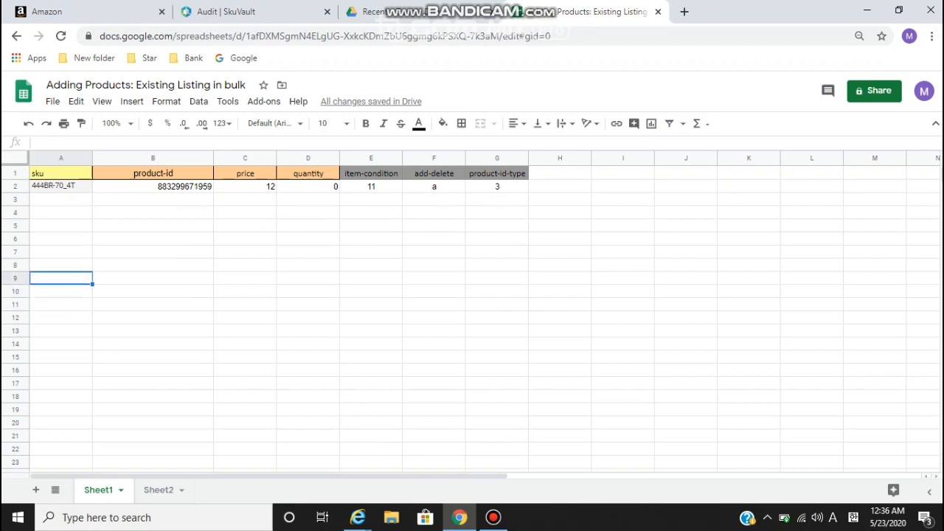
key("Down")
key("Down")
key("Down")
key("Down")
key("Down")
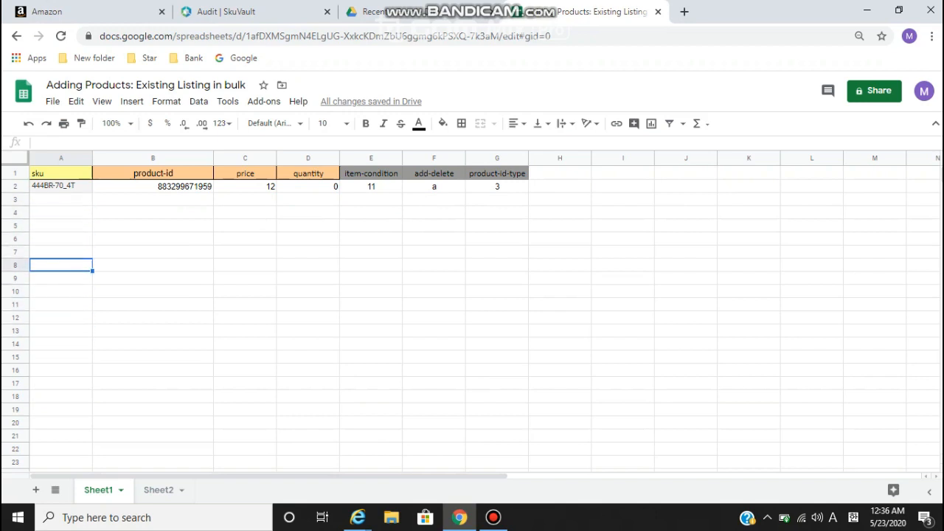
key("Up")
key("Up")
key("Up")
key("Up")
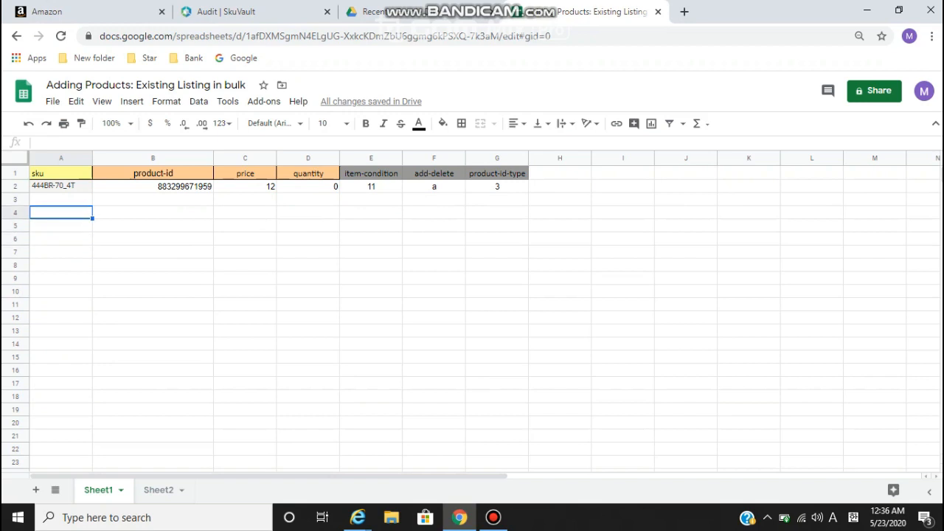
key("Down")
key("Down")
key("Down")
key("Down")
key("Down")
key("Down")
key("Down")
key("Down")
key("Down")
key("Down")
key("Down")
key("Right")
key("Right")
key("Right")
key("Right")
key("Right")
key("Right")
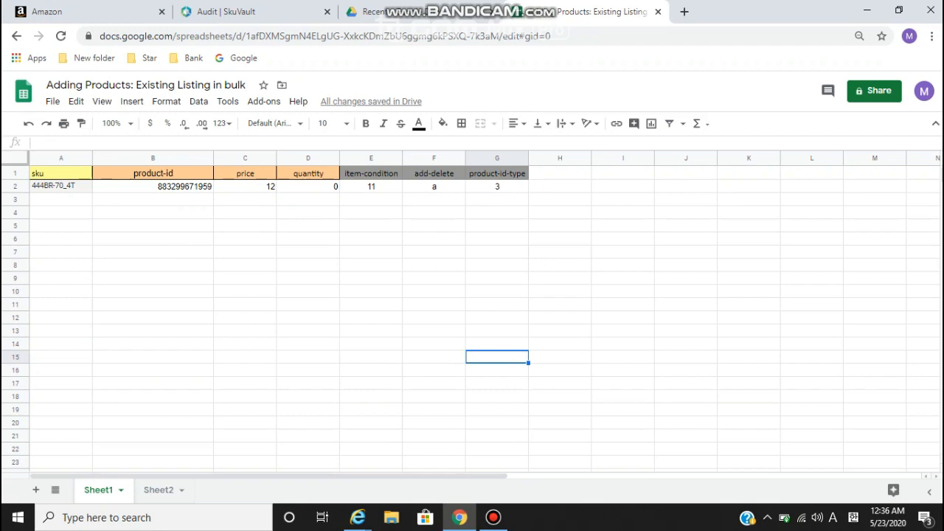
key("Left")
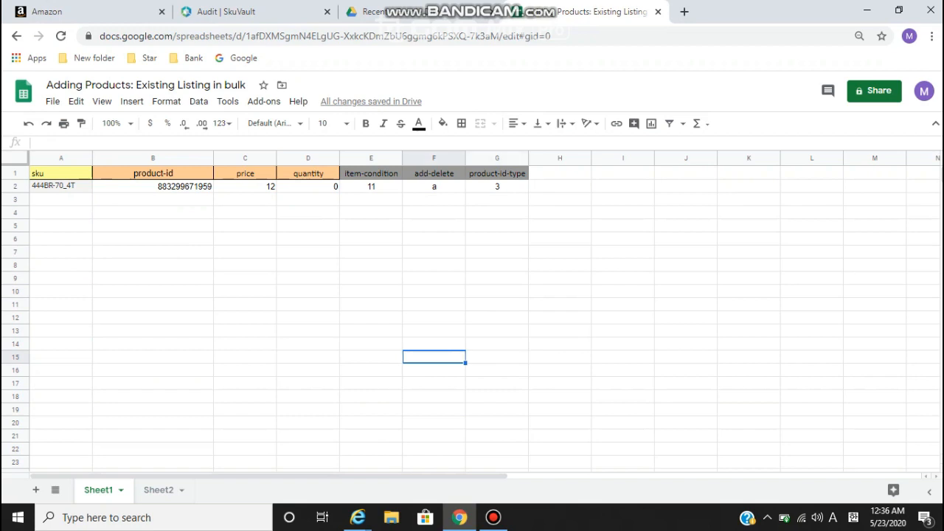
key("Left")
key("Home")
key("Up")
key("Up")
key("Up")
key("Up")
key("Up")
key("Up")
key("Up")
key("Up")
key("Up")
key("Up")
key("Up")
key("Up")
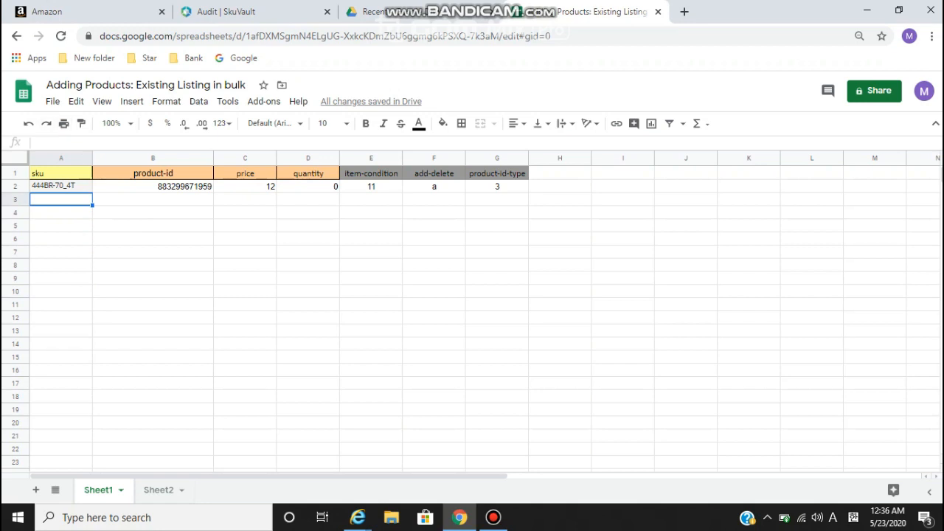
Download the current sheet as a tab-separated values (.tsv) file.
left_click(53, 101)
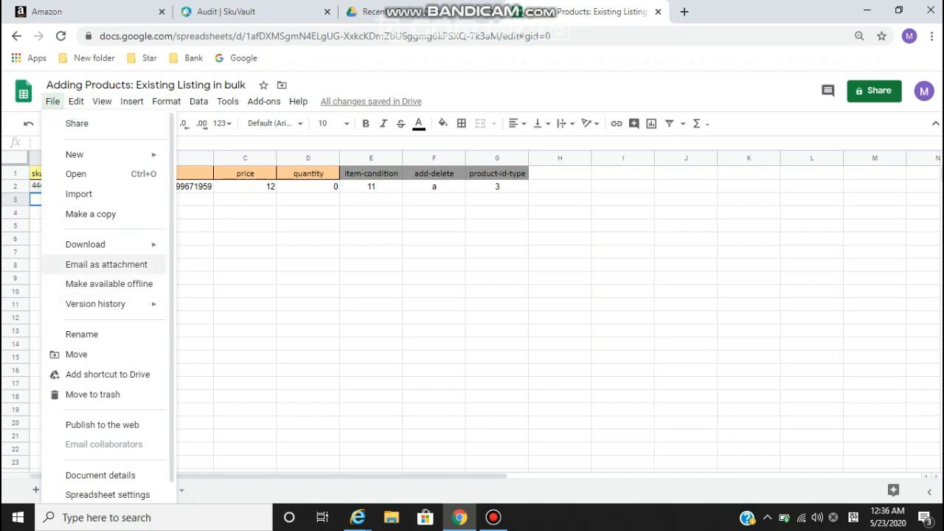
mouse_move(85, 244)
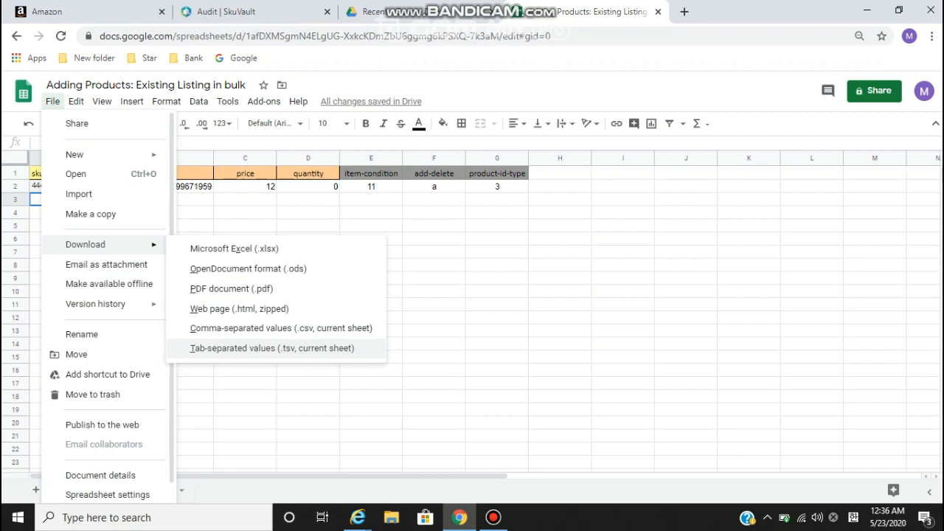
left_click(272, 348)
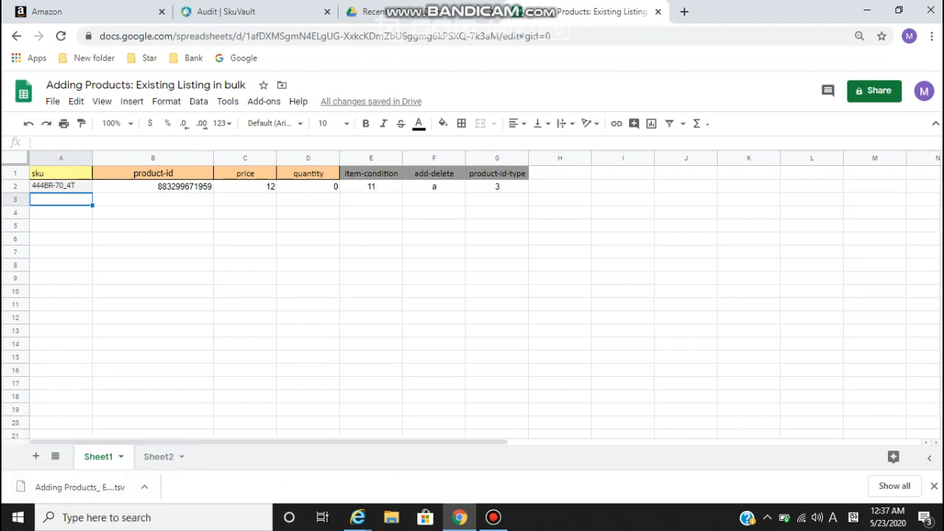
Switch to Amazon Seller Central and open the Step 2 file upload section for an Inventory Loader File under Add Products via Upload.
left_click(77, 11)
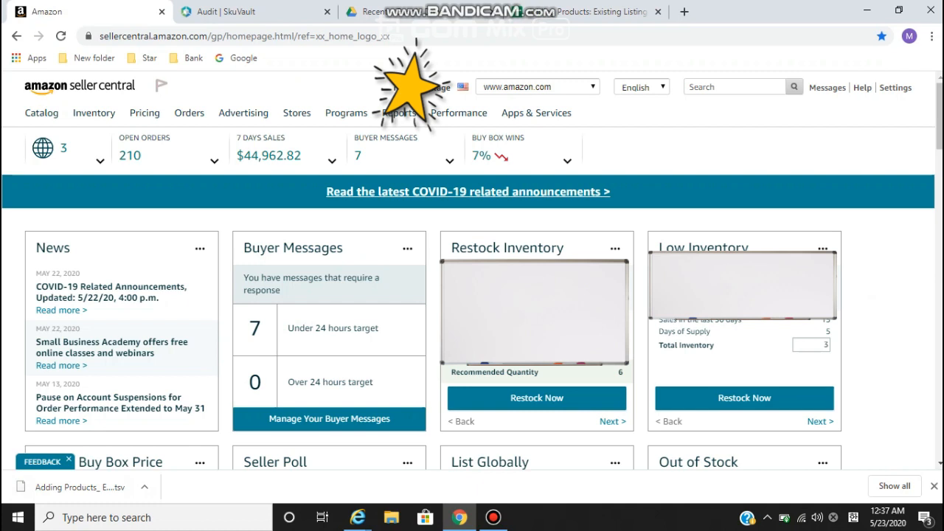
mouse_move(94, 113)
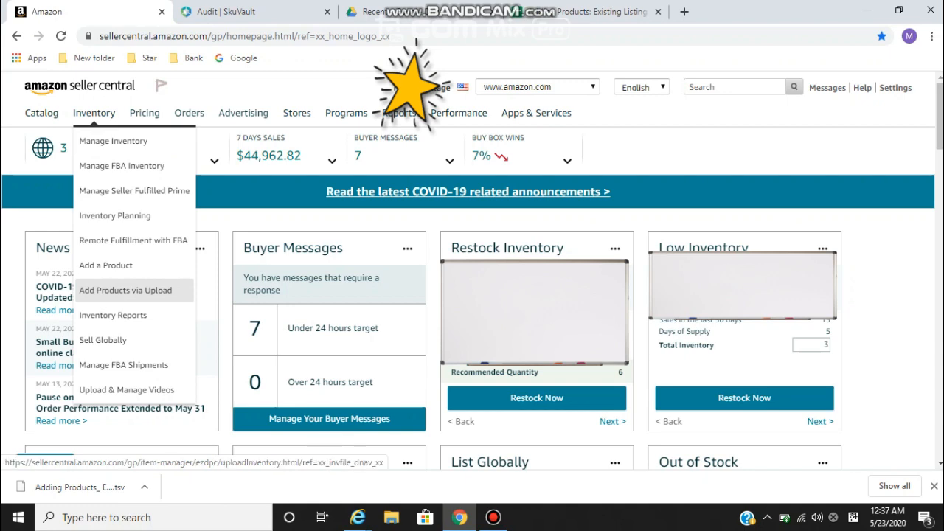
left_click(125, 290)
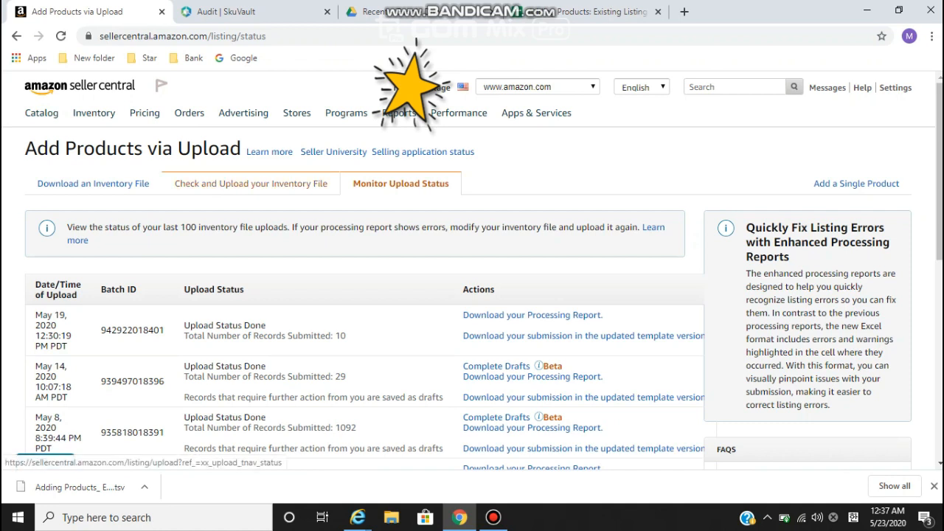
left_click(250, 183)
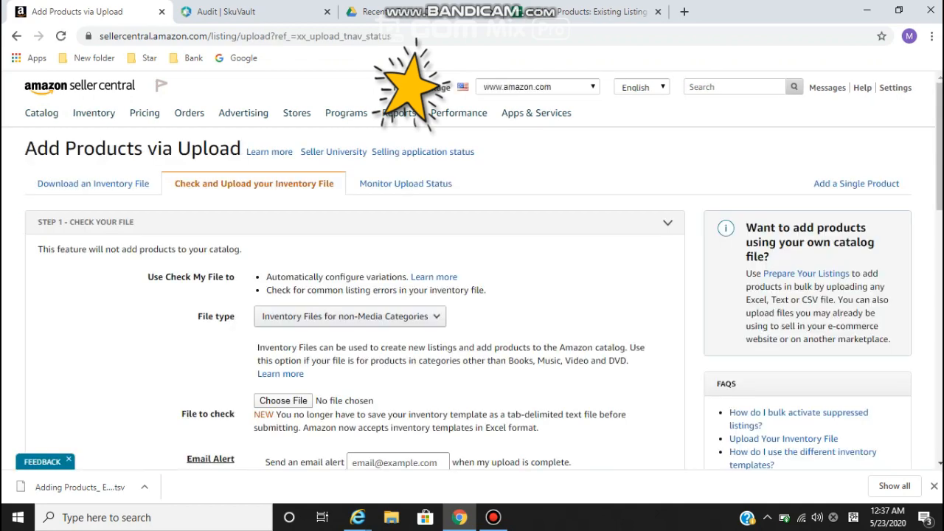
scroll(410, 87, "down", 5)
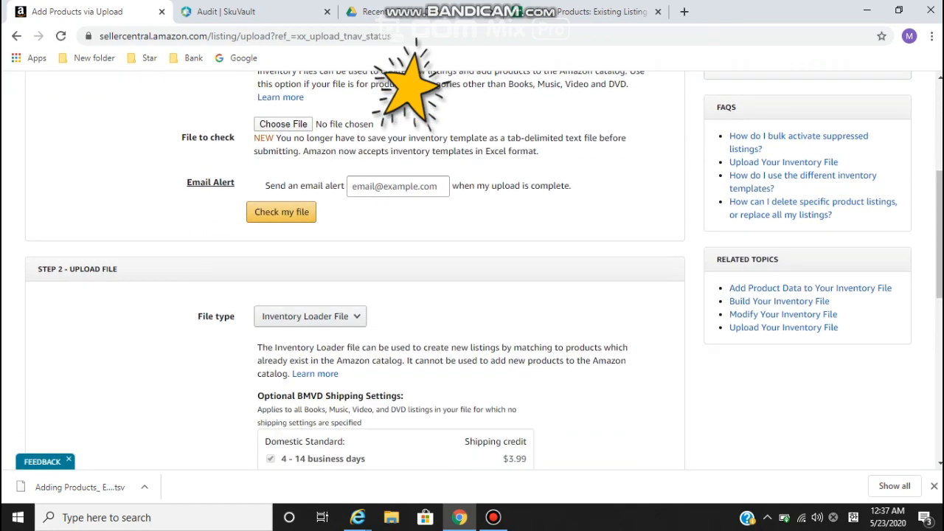
scroll(409, 87, "down", 1)
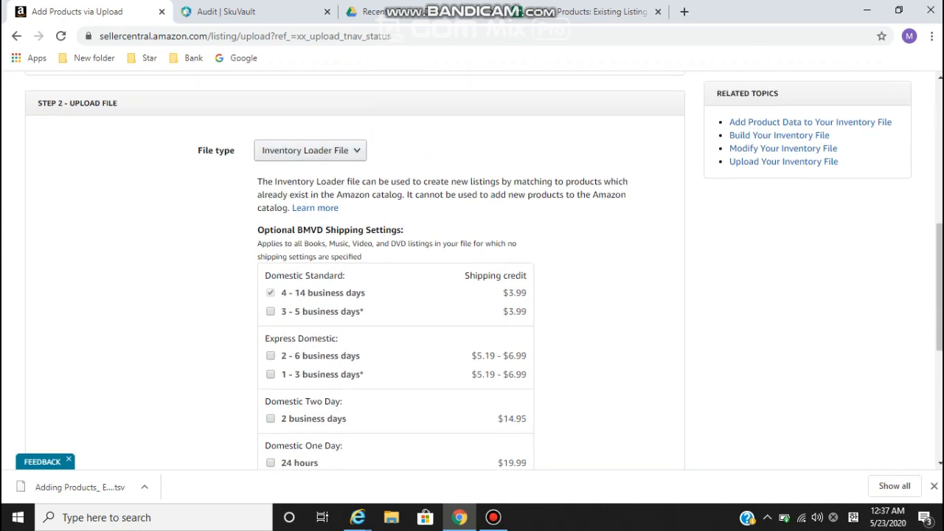
scroll(472, 271, "down", 2)
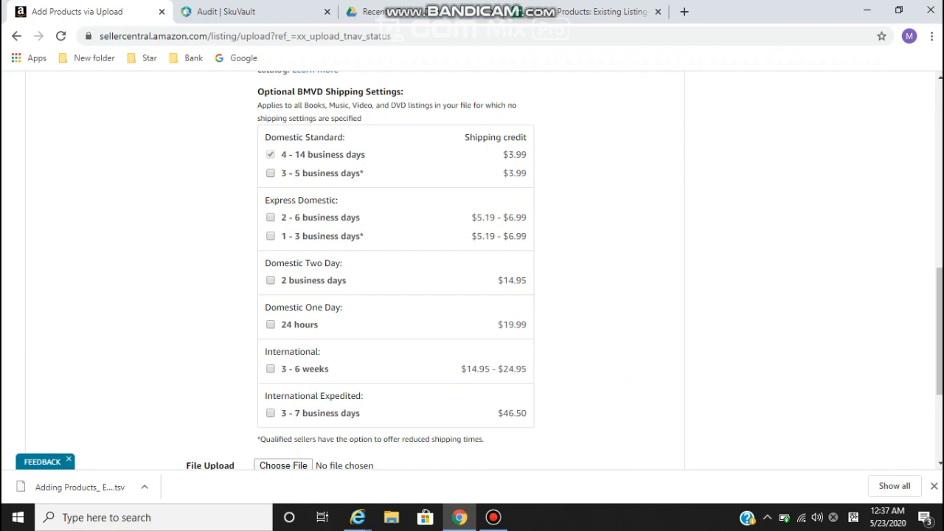
scroll(472, 270, "down", 3)
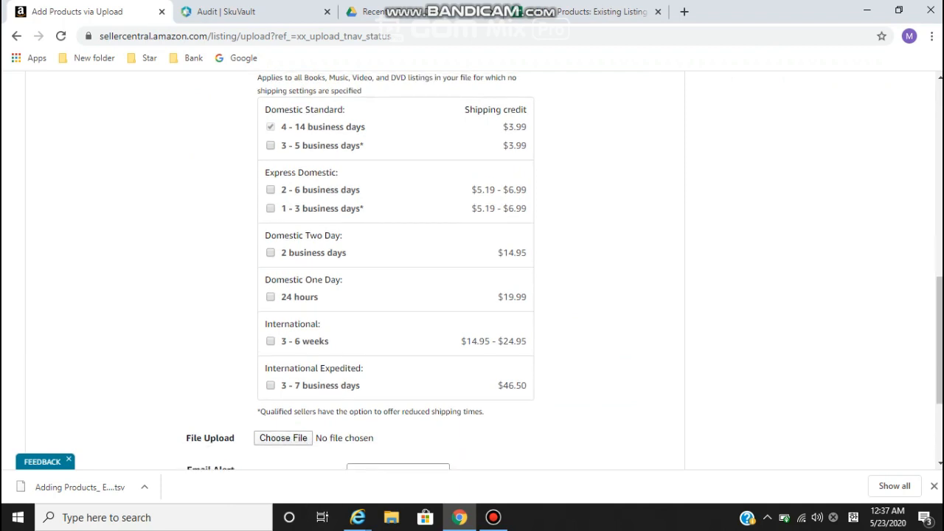
left_click(283, 270)
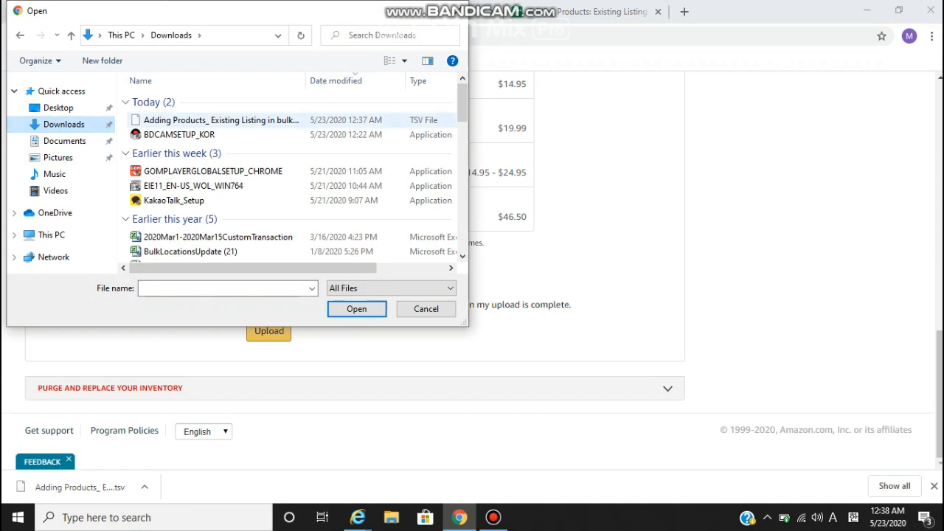
left_click(65, 140)
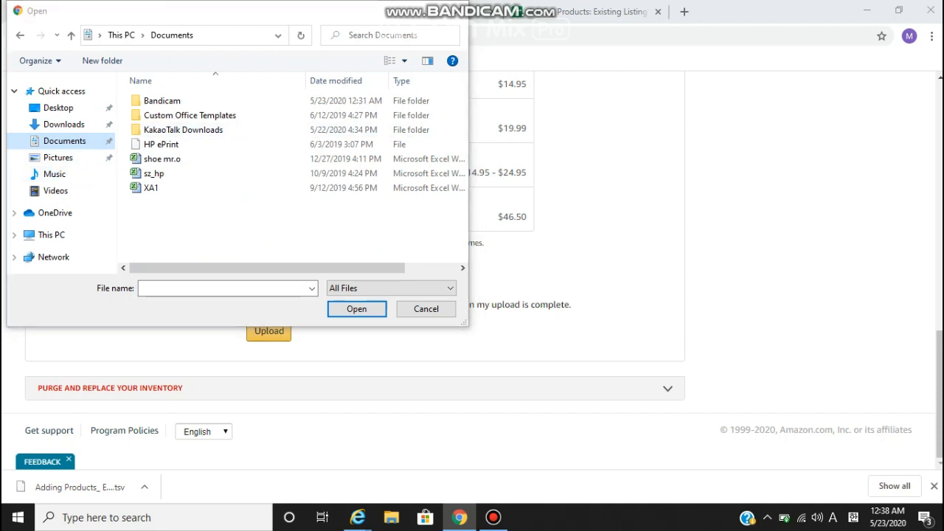
left_click(425, 308)
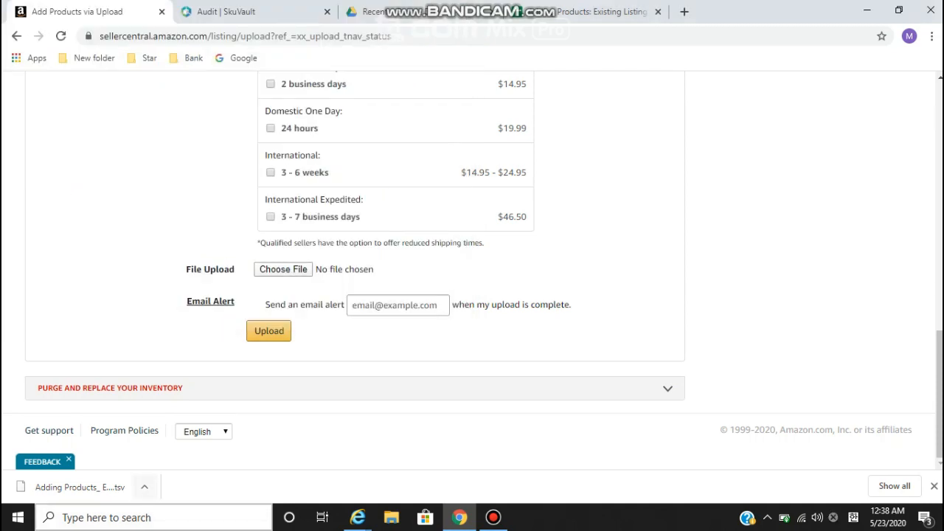
Attach the downloaded Sheet1 .tsv file as the inventory file in the Step 2 upload section.
left_click_drag(79, 487, 283, 269)
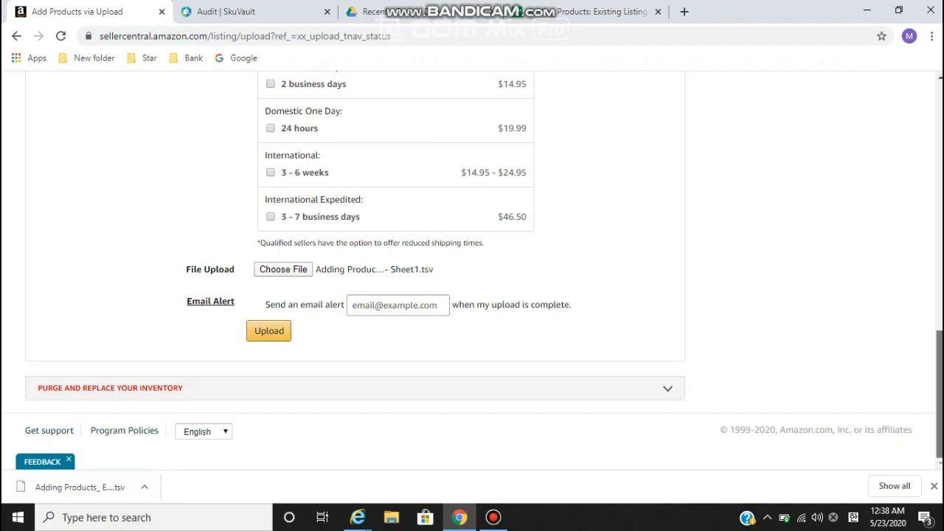
Open the upload status monitoring page and review the list of recent inventory file uploads.
scroll(472, 265, "up", 10)
scroll(472, 265, "up", 2)
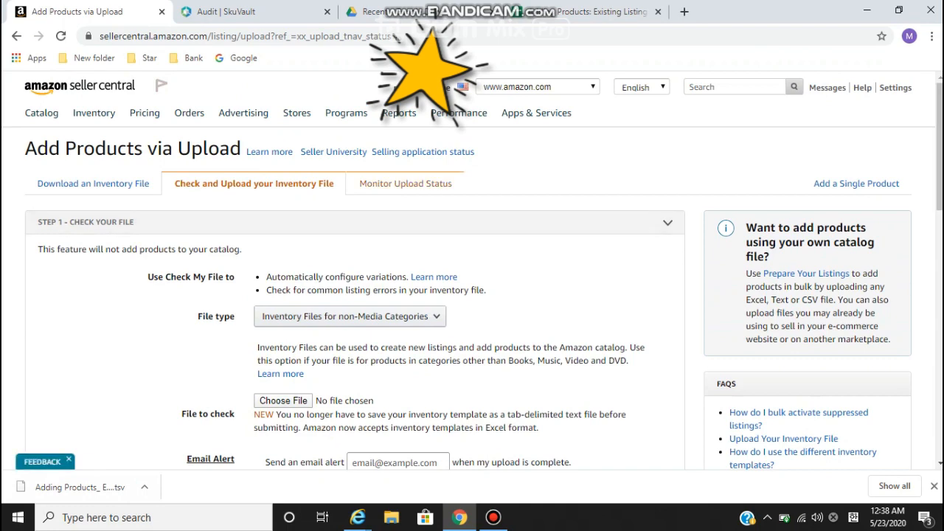
left_click(405, 183)
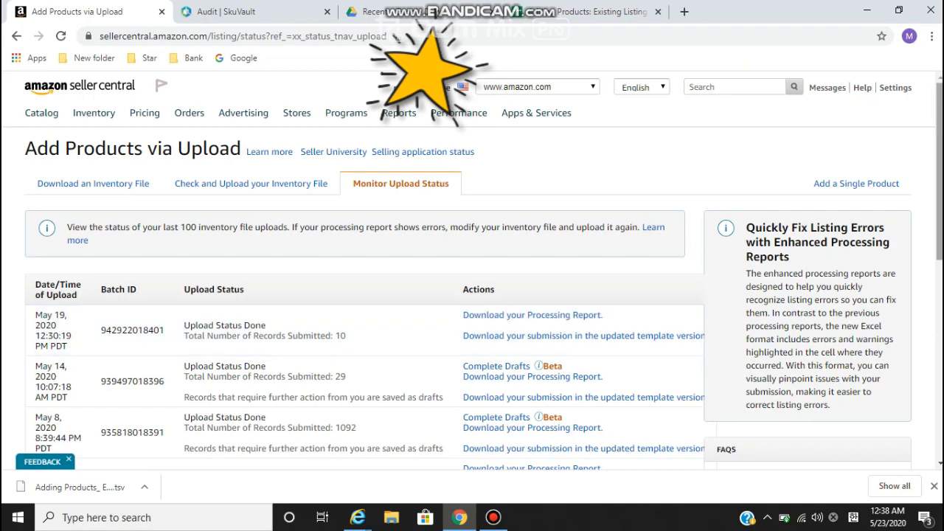
scroll(472, 295, "down", 2)
scroll(369, 295, "up", 2)
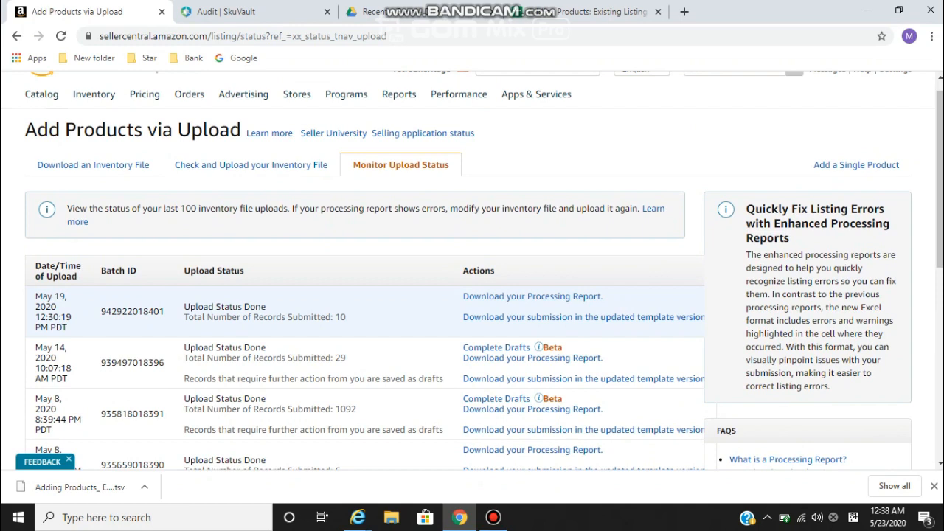
Download the processing report for the May 19, 2020 upload, view it in Notepad and close it.
left_click(532, 296)
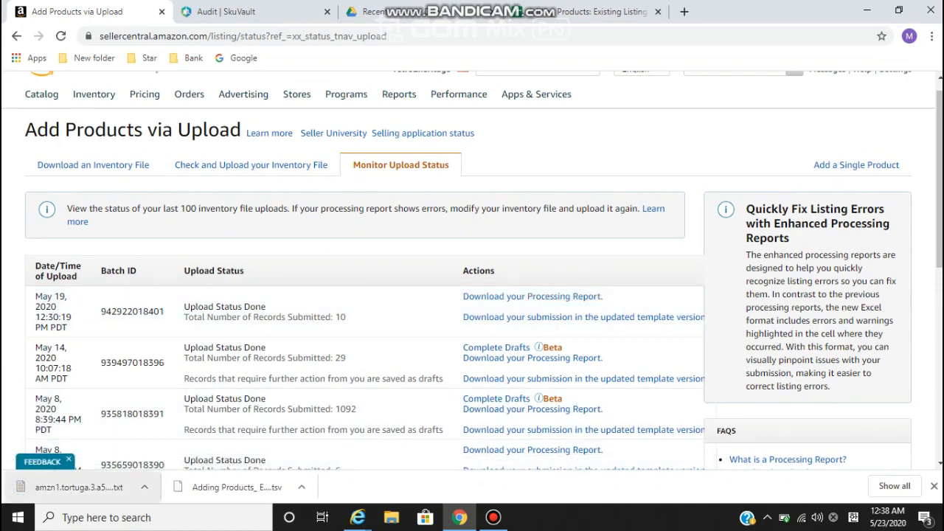
left_click(102, 487)
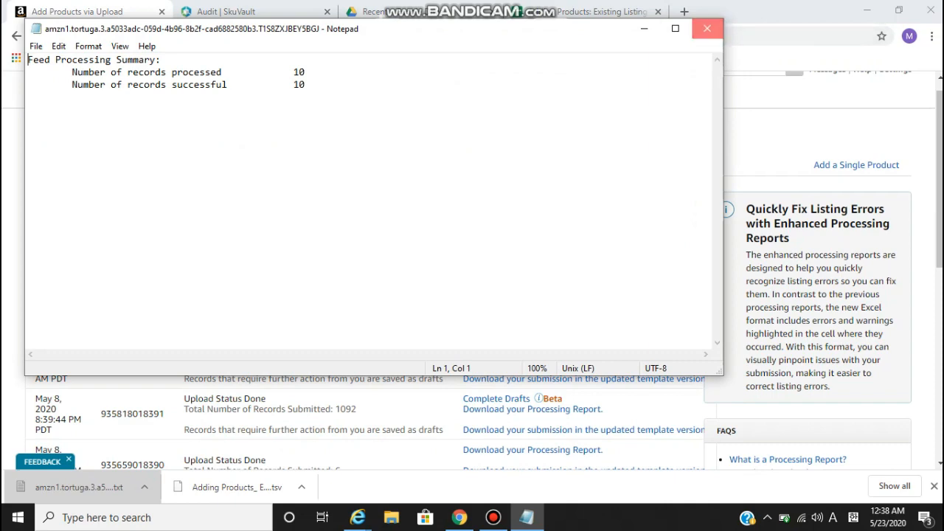
left_click(706, 28)
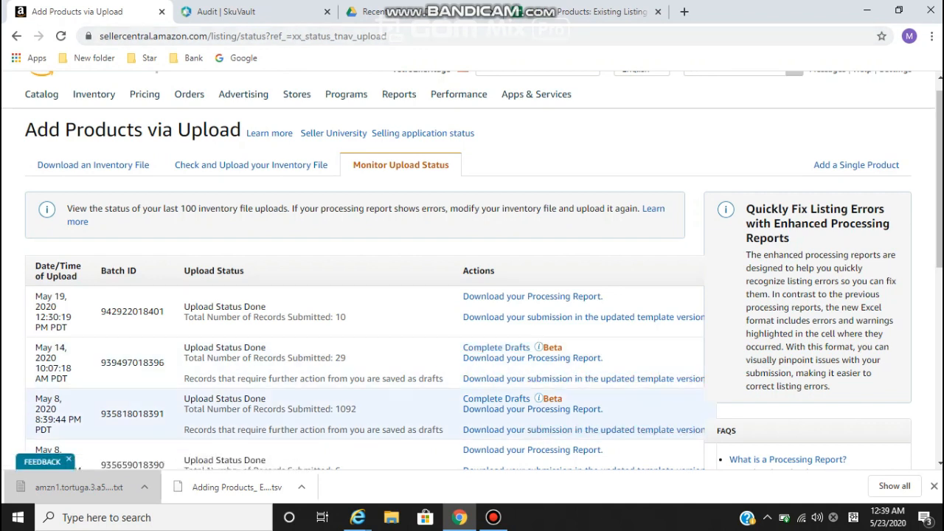
Download the processing report for the May 8, 2020 8:39:44 PM upload and open it in Notepad.
left_click(533, 408)
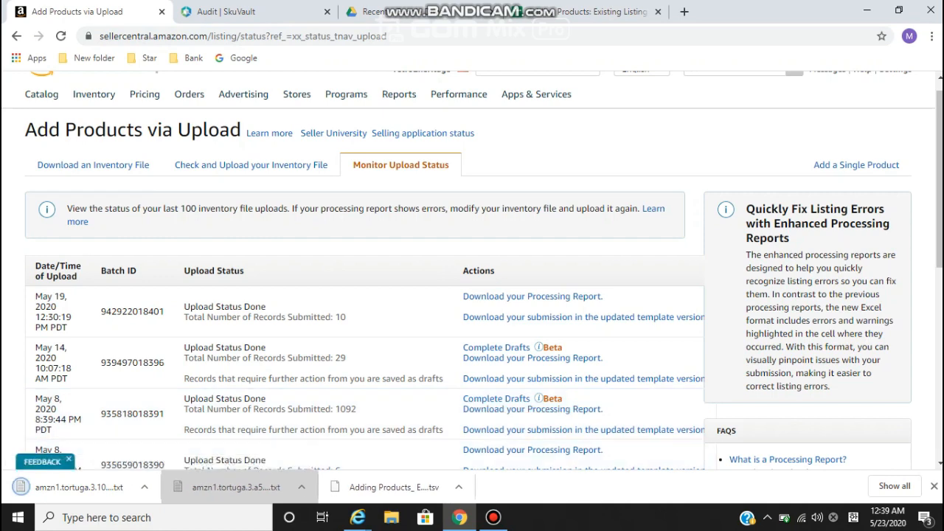
left_click(80, 486)
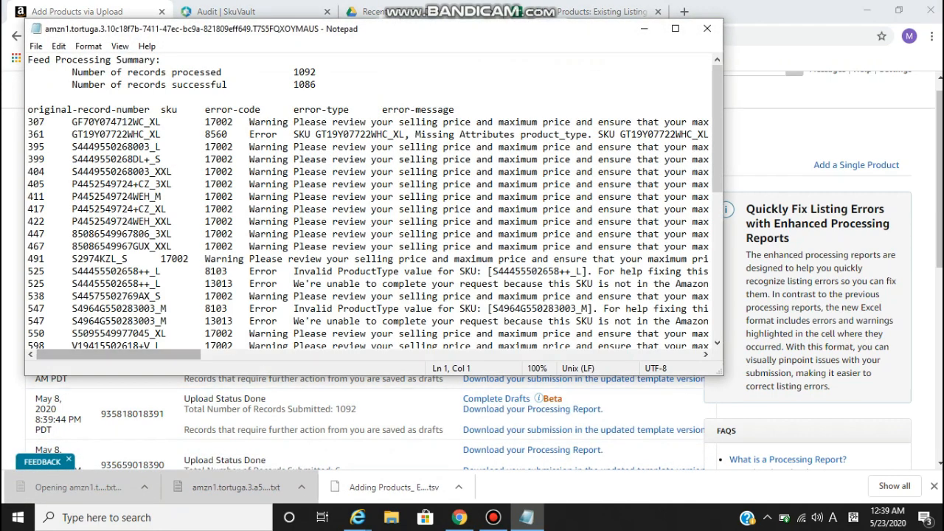
left_click(205, 259)
key("ctrl+Home")
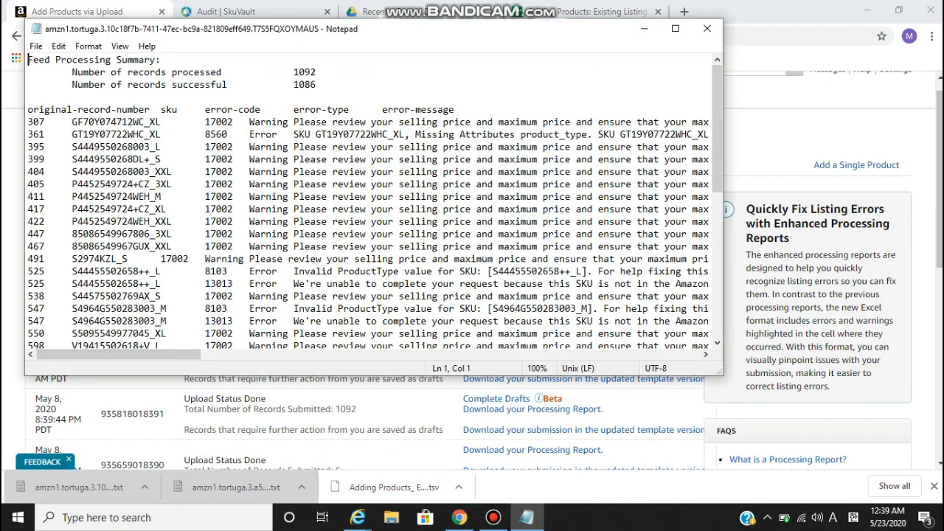
Examine the report's record summary and the error and warning rows through to the end, returning to the summary lines.
key("Down")
key("Right")
key("Right")
key("Right")
key("Right")
key("Right")
key("Right")
key("Right")
key("Right")
key("Right")
key("Right")
key("Right")
key("Right")
key("Right")
key("Right")
key("Right")
key("Right")
key("Right")
key("Right")
key("Right")
key("Right")
key("Down")
key("Down")
key("Down")
key("Down")
key("Down")
key("Down")
key("Down")
key("Down")
key("Down")
key("Down")
key("Down")
key("Down")
key("Down")
key("Down")
key("Down")
key("Down")
key("Down")
key("Down")
key("Down")
key("Down")
key("Down")
key("Down")
key("Down")
key("Down")
key("Down")
key("Down")
key("Down")
key("Down")
key("Down")
key("Down")
key("Down")
key("Down")
key("Down")
key("Up")
key("Up")
key("Up")
key("Up")
key("Up")
key("Up")
key("Up")
key("Up")
key("Up")
key("Up")
key("Up")
key("Up")
key("Up")
key("Up")
key("Up")
key("Up")
key("Up")
key("Up")
key("Up")
key("Up")
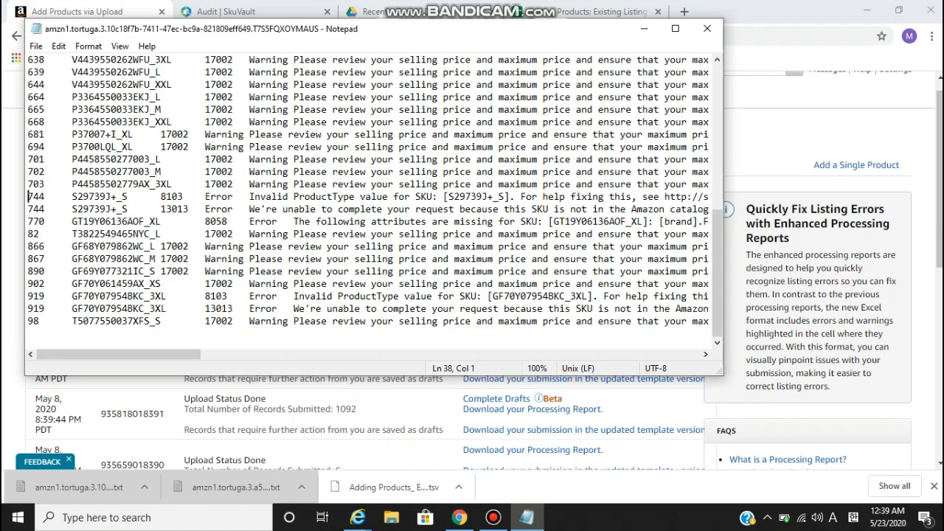
key("Up")
key("Up")
key("Up")
key("Up")
key("Up")
key("Up")
key("Up")
key("Up")
key("Up")
key("Up")
key("Up")
key("Up")
key("Up")
key("Up")
key("Up")
key("Up")
key("Up")
key("Up")
key("Up")
key("Up")
key("Down")
key("Right")
key("Right")
key("Right")
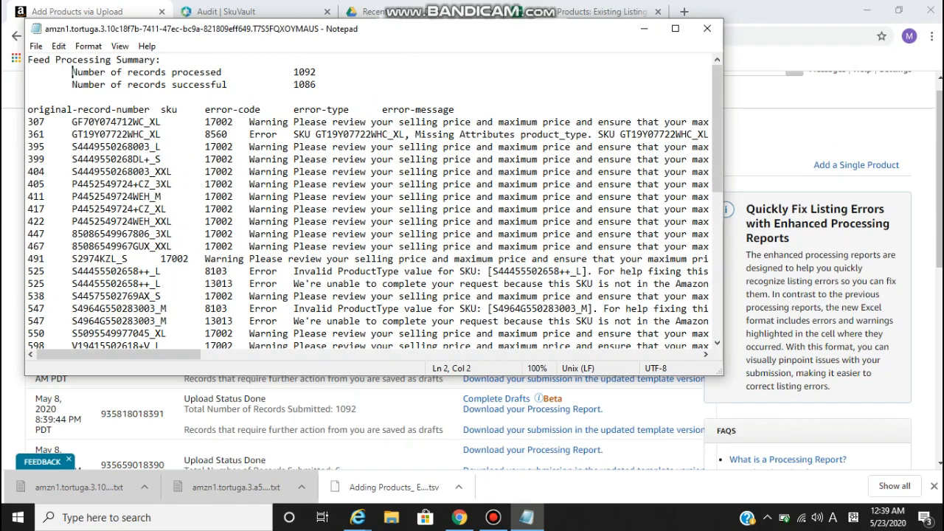
Read through the report's error and warning rows from the summary down to the last record and close the report.
key("Right")
key("Right")
key("Right")
key("Right")
key("Right")
key("Right")
key("Right")
key("Right")
key("Right")
key("Right")
key("Right")
key("Right")
key("Right")
key("Right")
key("Right")
key("Down")
key("Down")
key("Down")
key("Down")
key("Down")
key("Down")
key("Down")
key("Down")
key("Down")
key("Down")
key("Down")
key("Down")
key("Down")
key("Down")
key("Down")
key("Down")
key("Down")
key("Down")
key("Down")
key("Down")
key("Down")
key("Down")
key("Down")
key("Down")
key("Down")
key("Down")
key("Down")
key("Down")
key("Down")
key("Down")
key("Down")
key("Down")
key("Down")
key("Down")
key("Down")
key("Down")
key("Down")
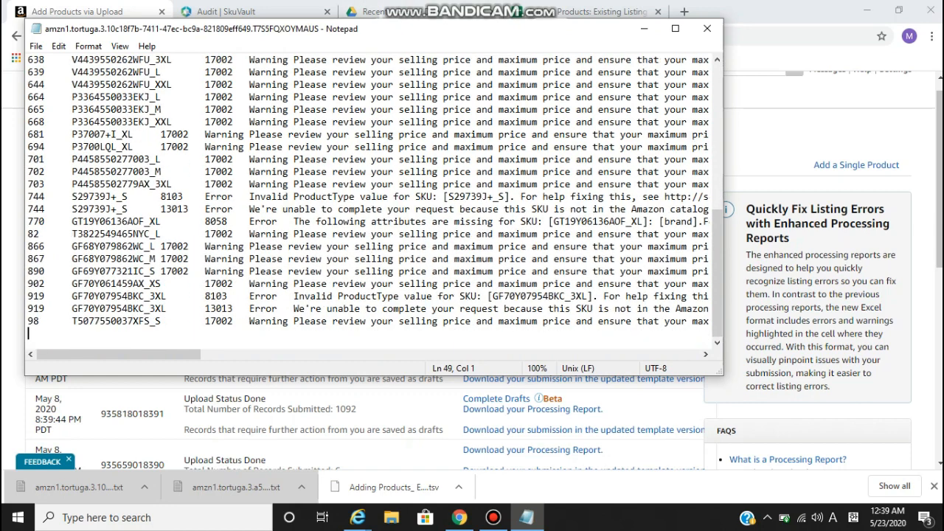
left_click(706, 28)
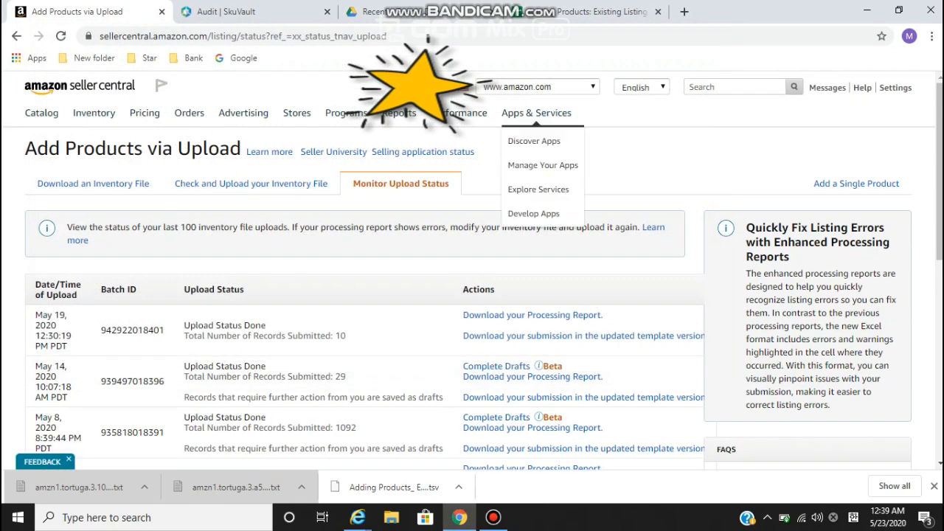